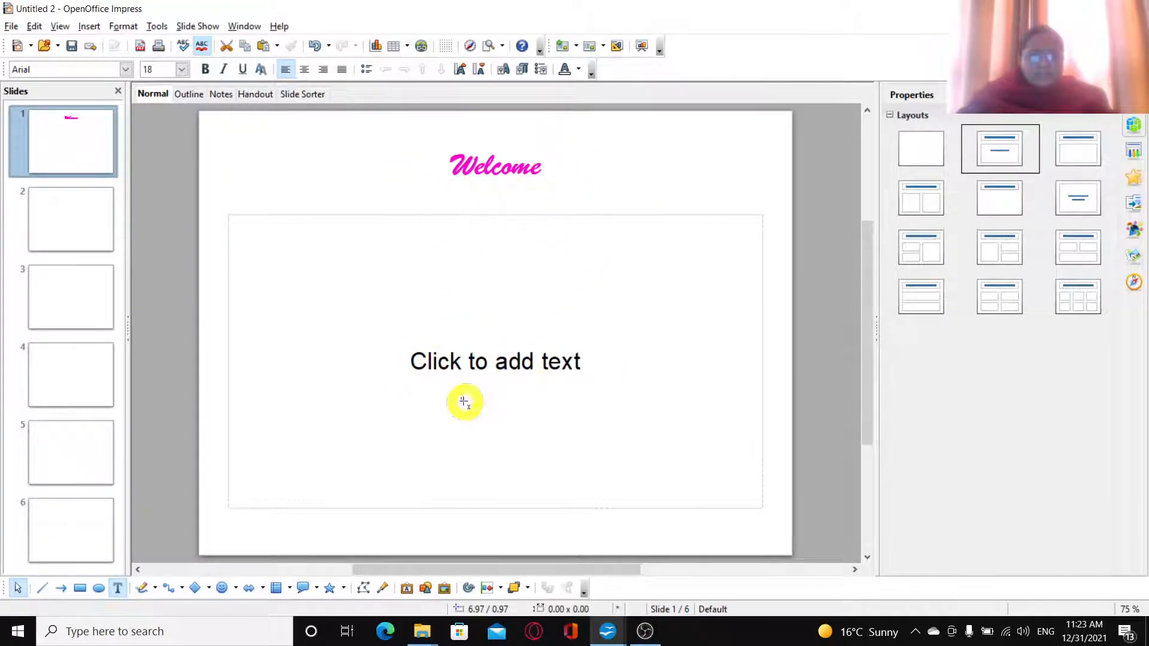
Apply the layout with a title and a single bulleted content area to slide 1 and start editing its body text
click(1077, 154)
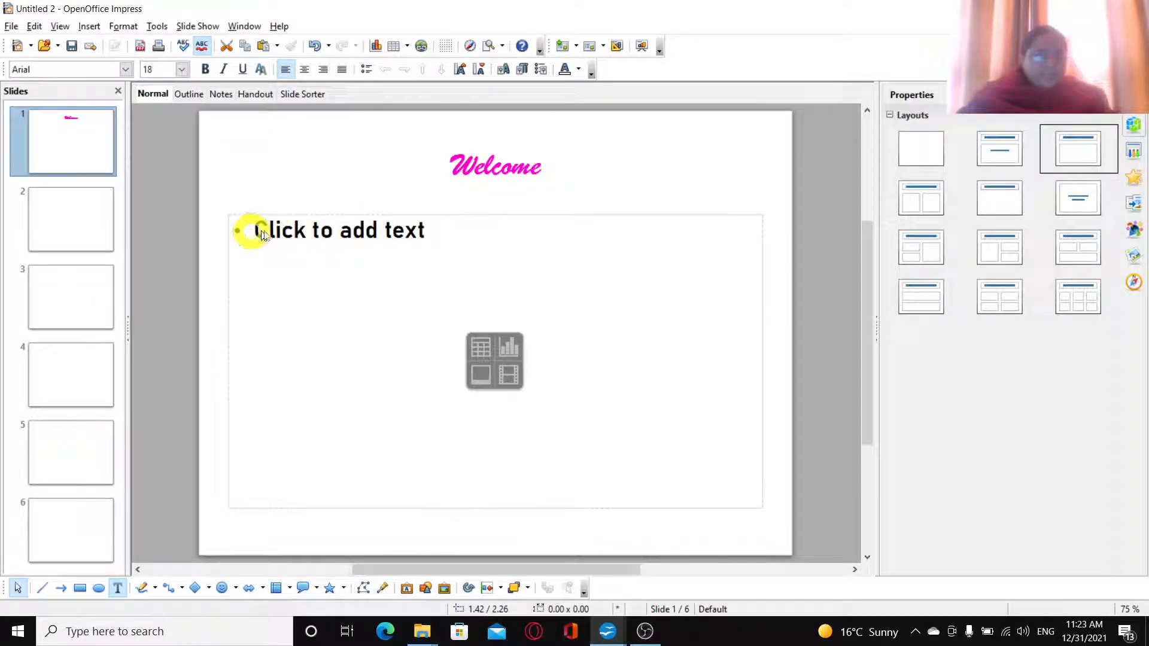
click(391, 231)
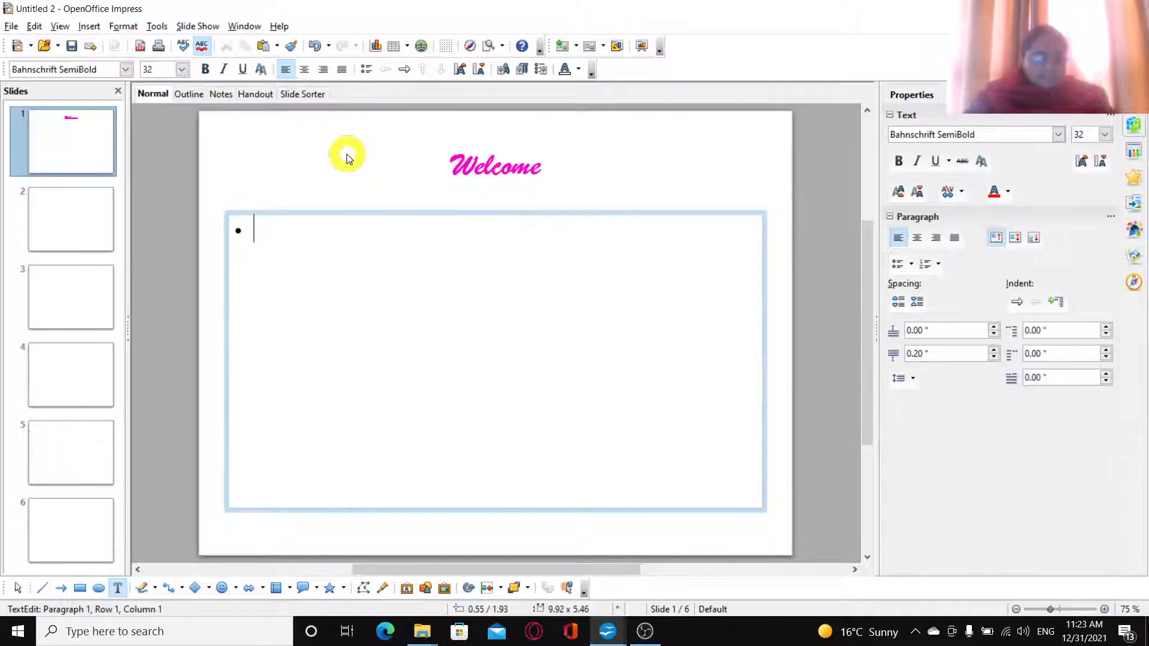
text(First)
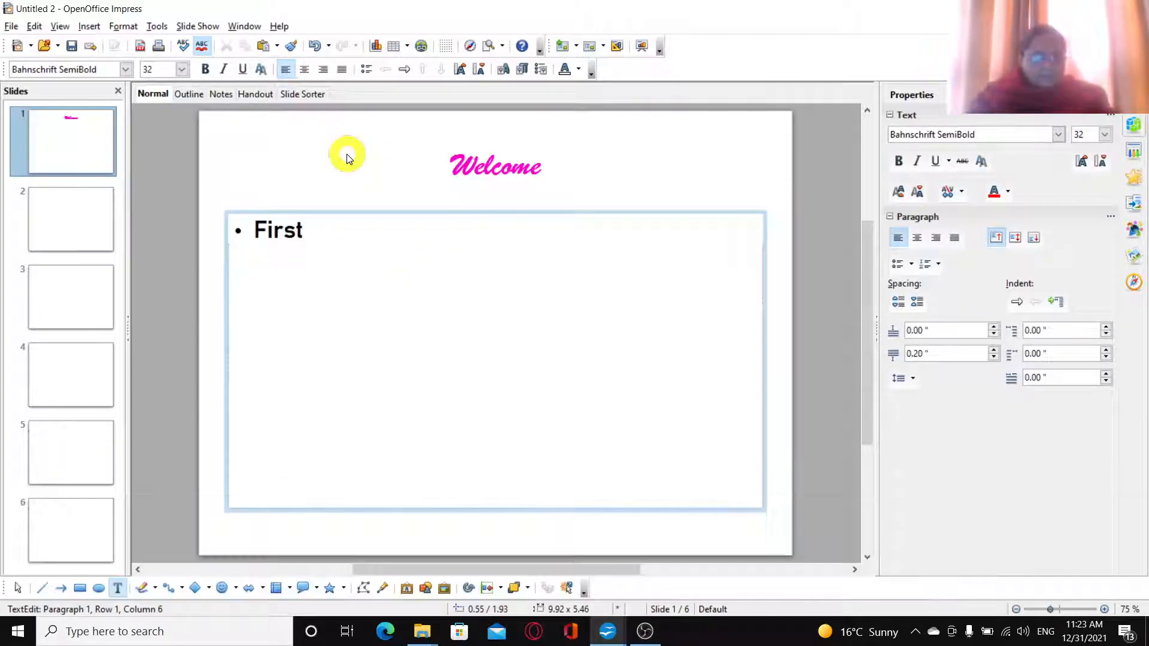
text(lev)
key(BackSpace)
key(BackSpace)
text(level point )
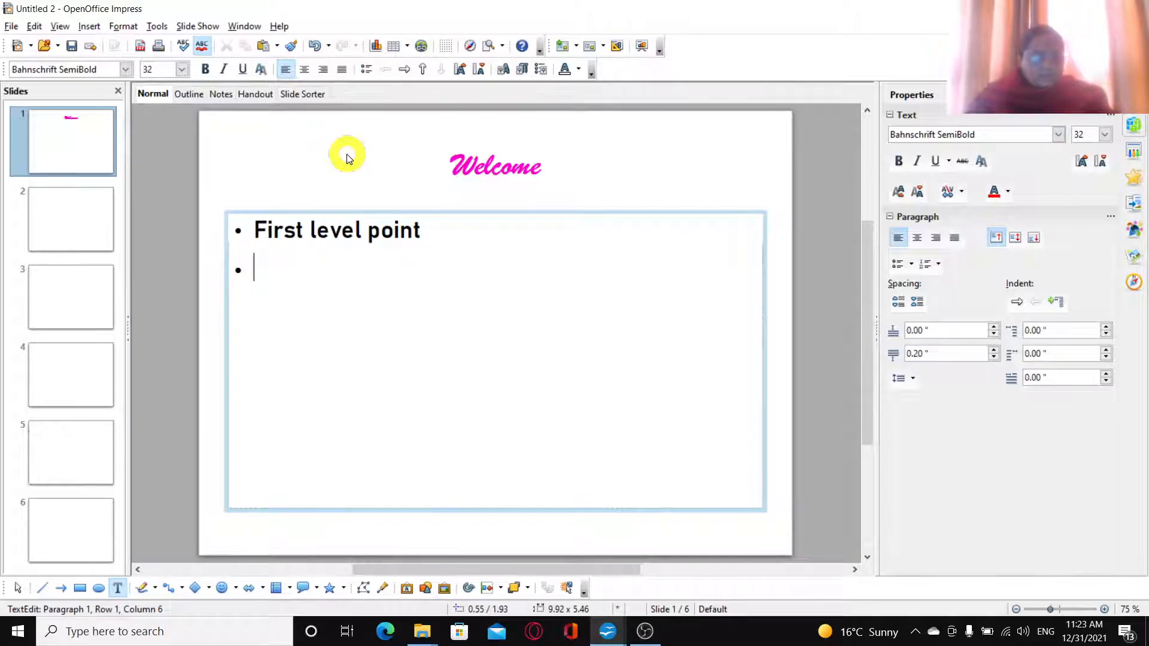
text(First level point)
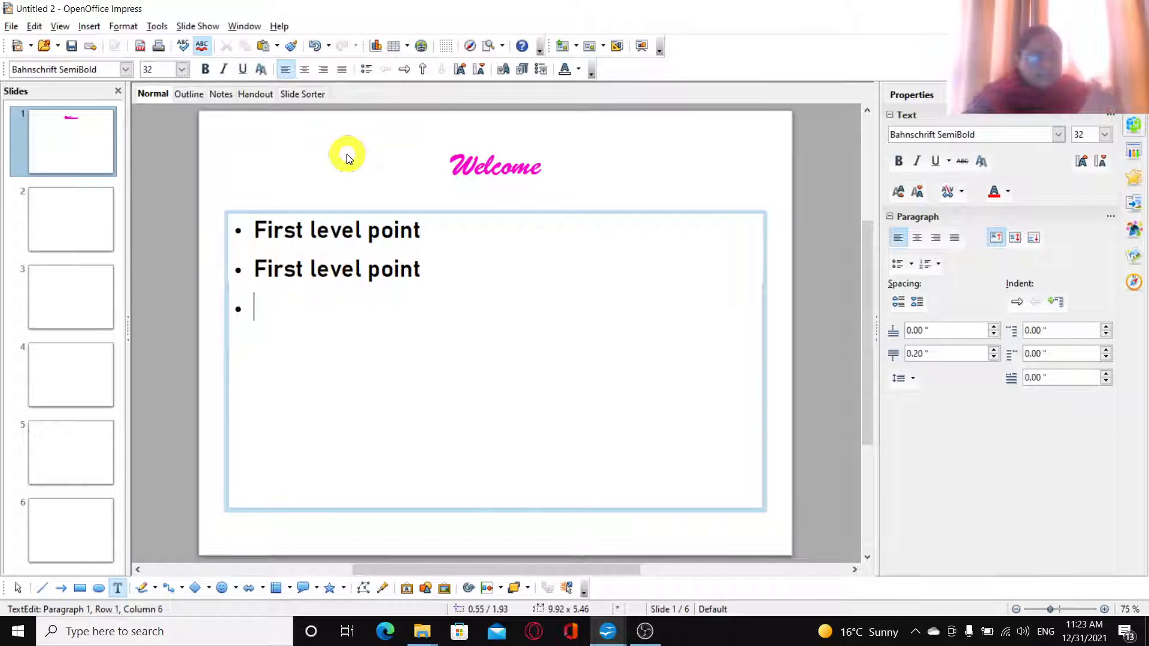
key(Up)
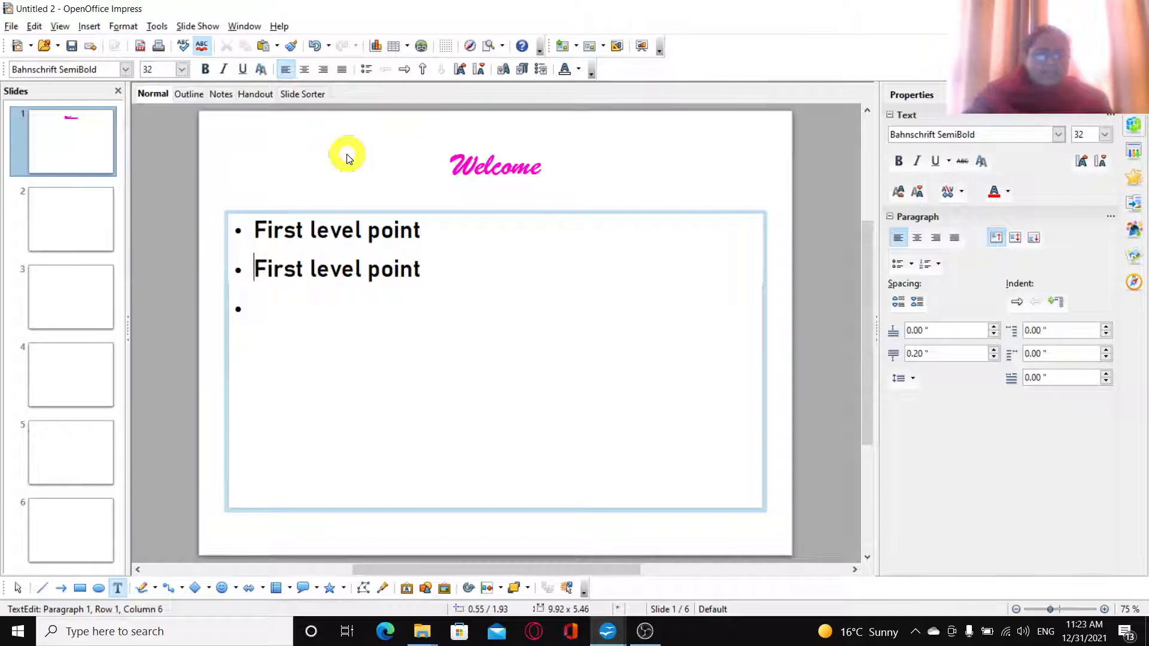
key(shift+Down)
key(shift+Down)
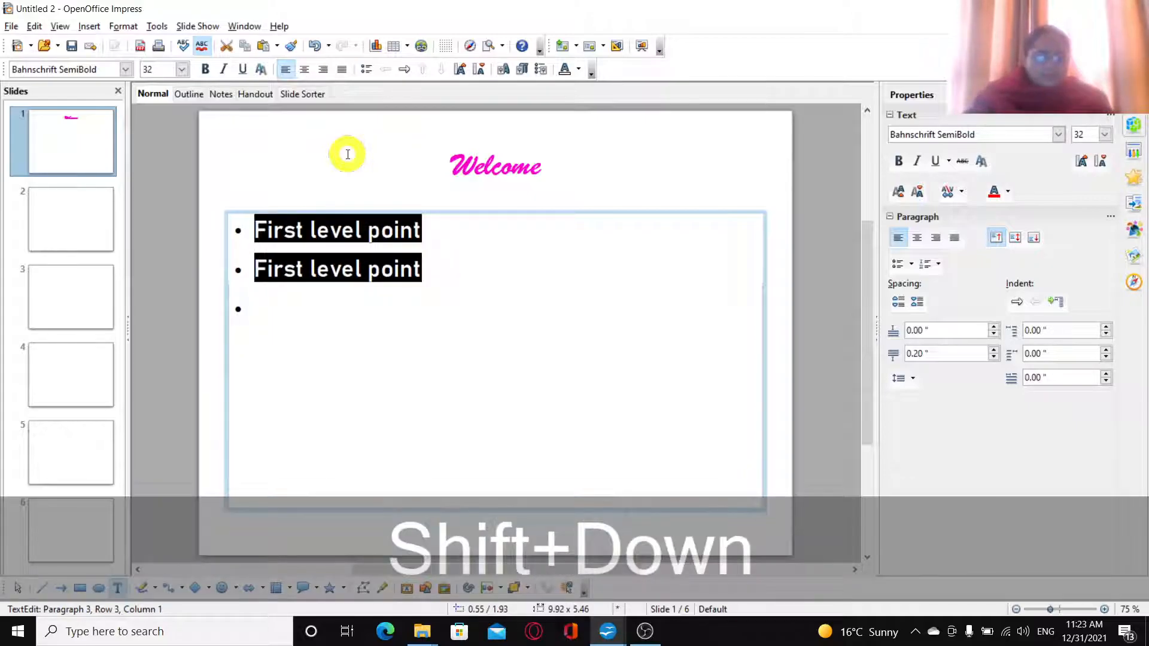
key(Delete)
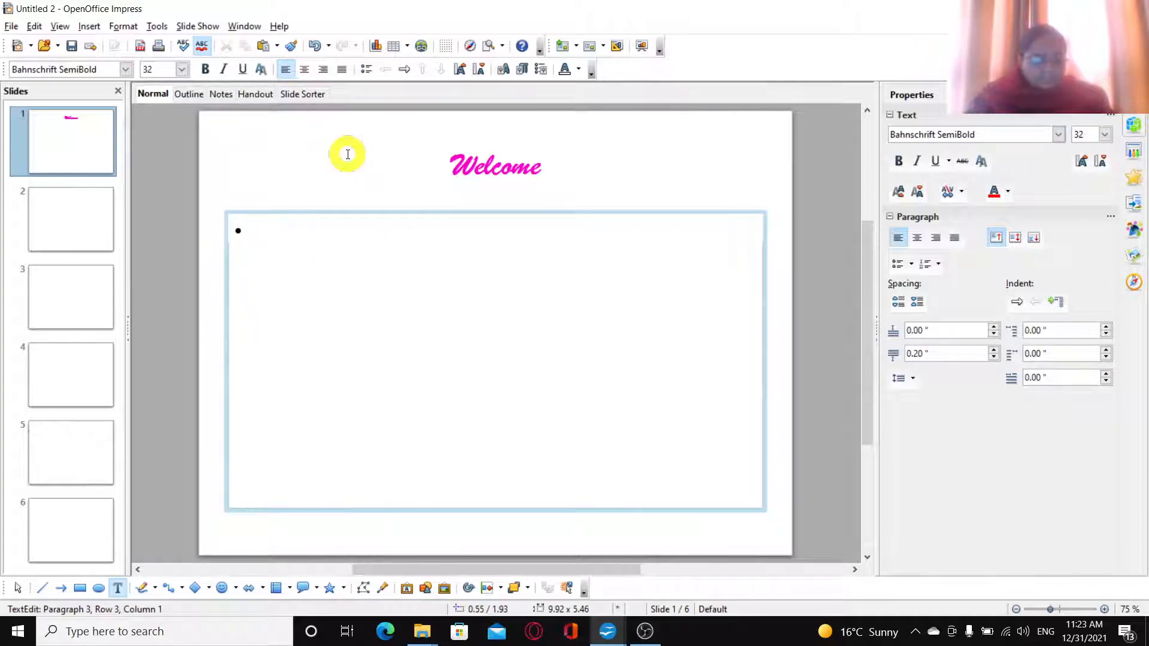
Enter "The types of input devices :-" as the first bullet in the slide's content area
text(The )
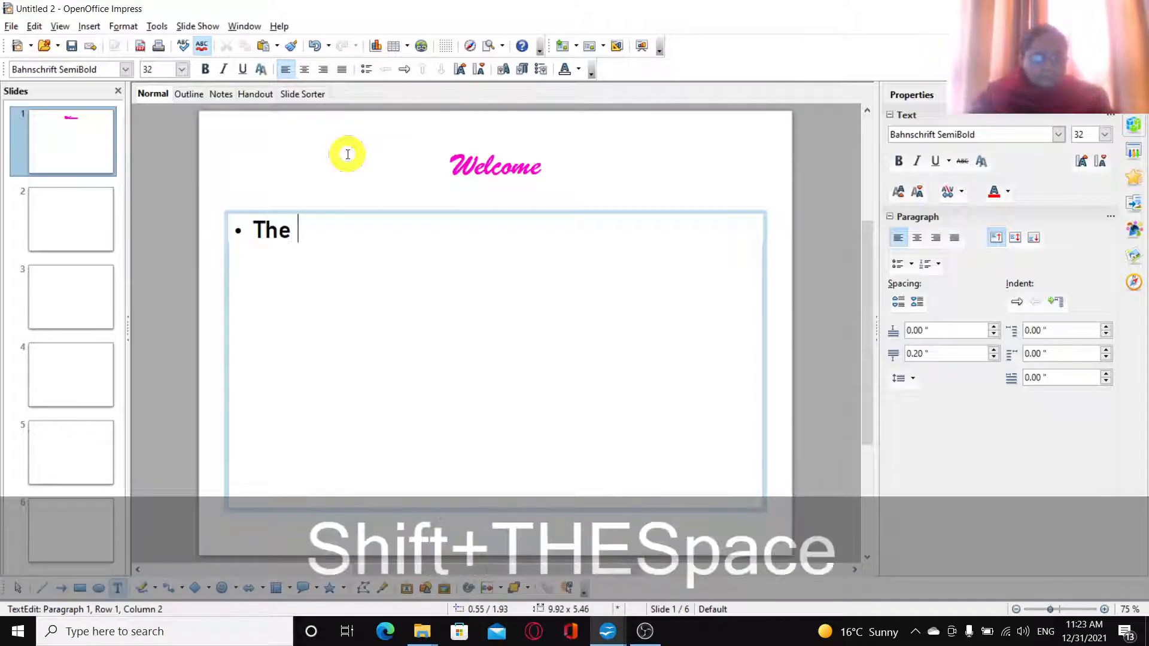
text(t)
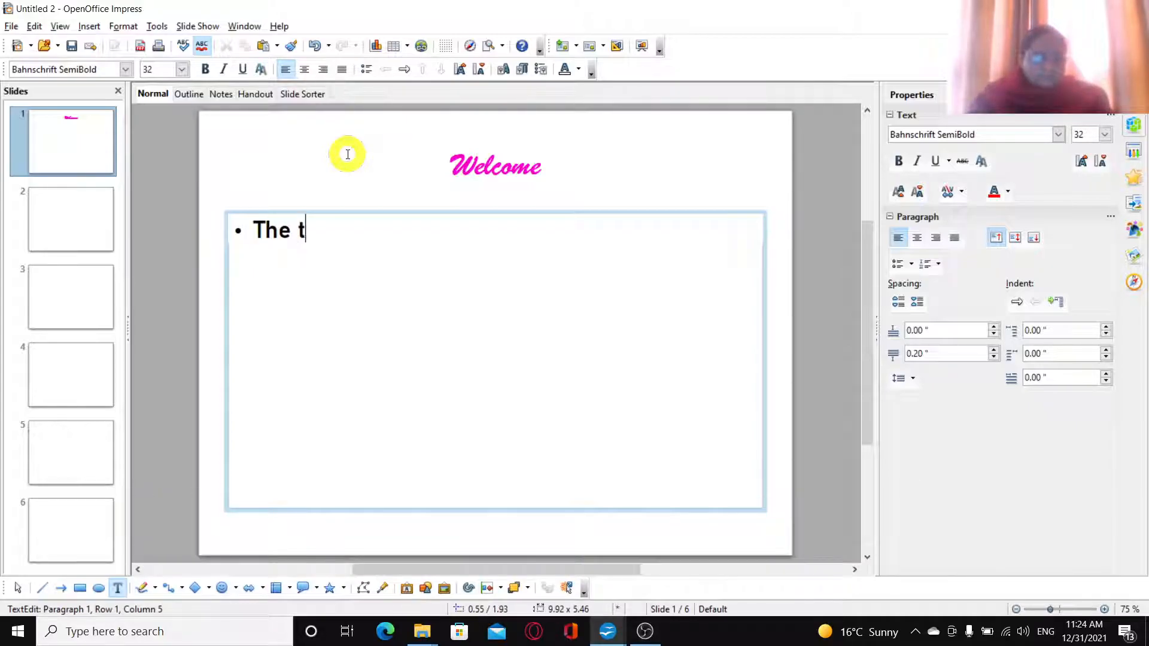
text(p)
text(ypes o)
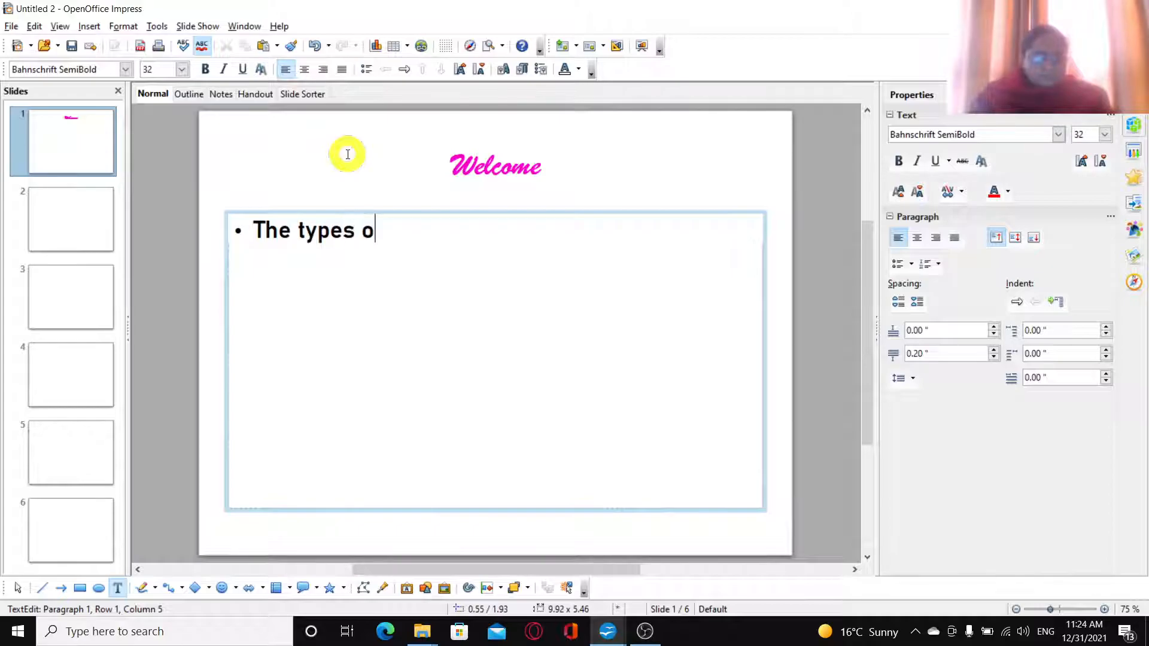
text(f input de)
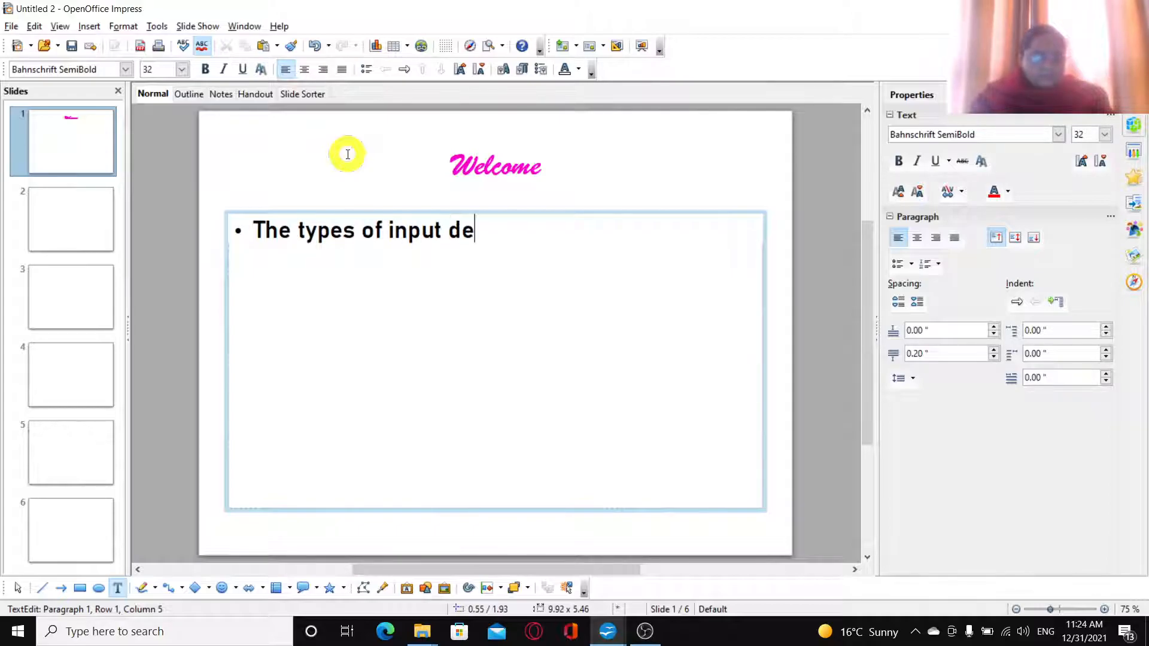
text(vices )
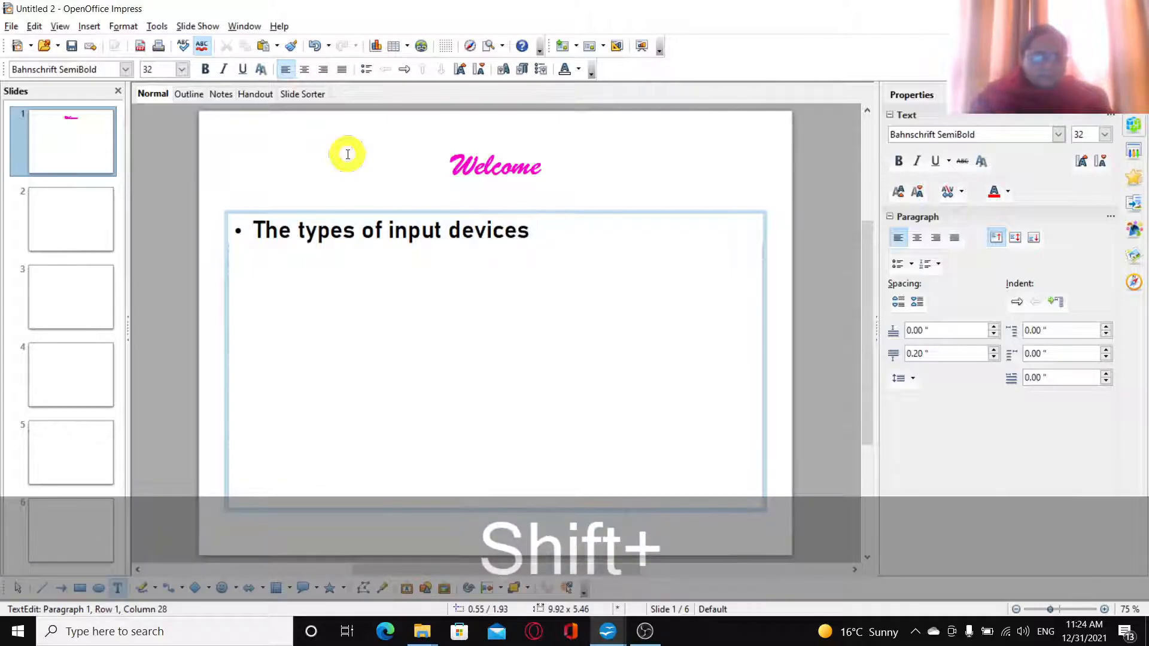
text(:-)
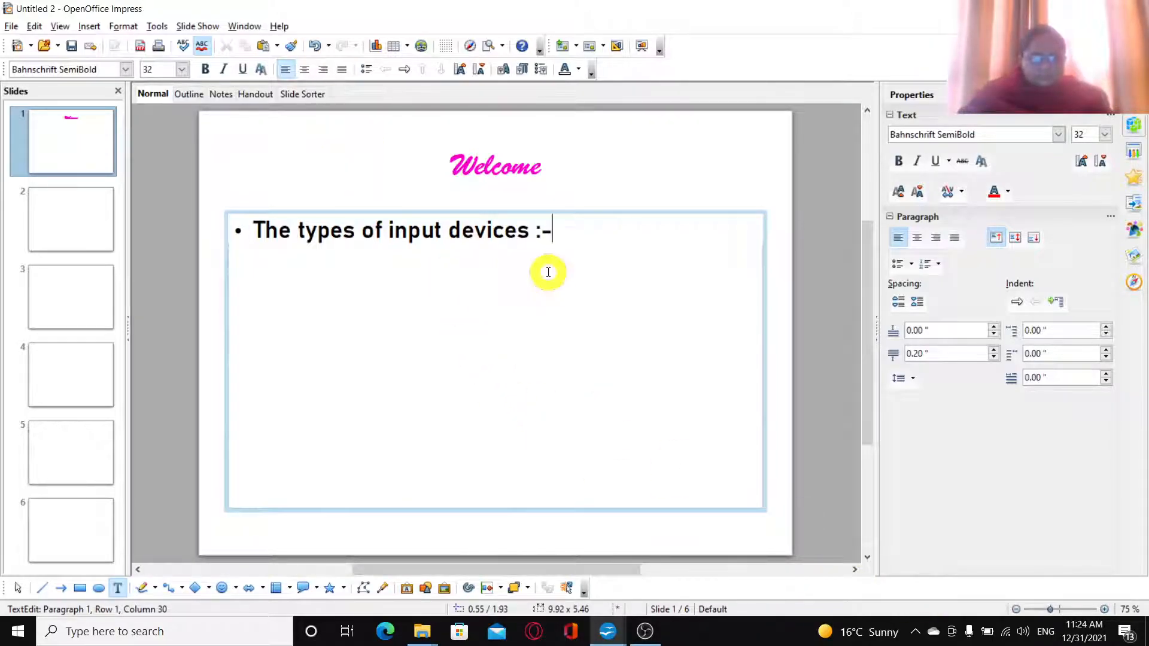
key(ctrl)
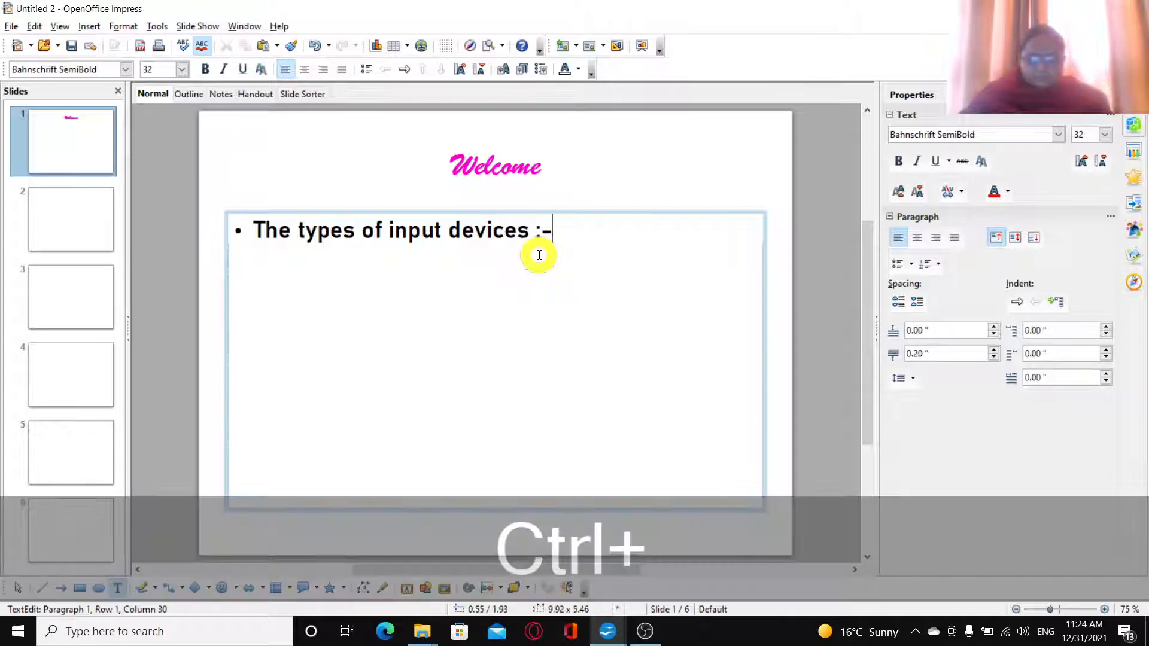
click(946, 621)
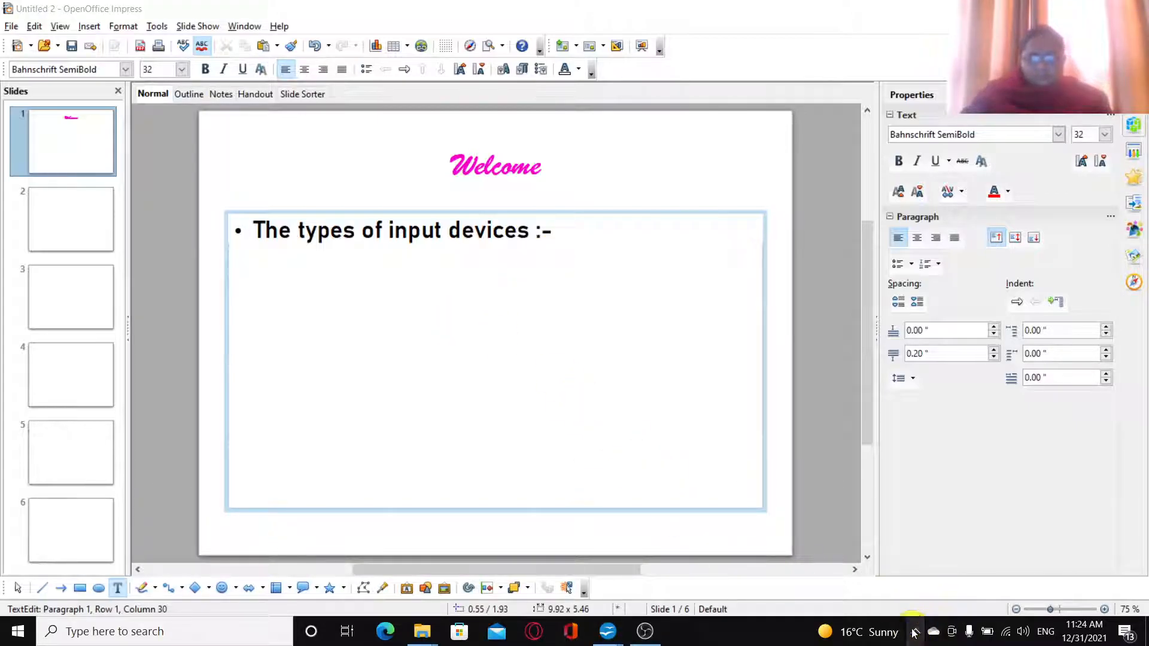
click(439, 279)
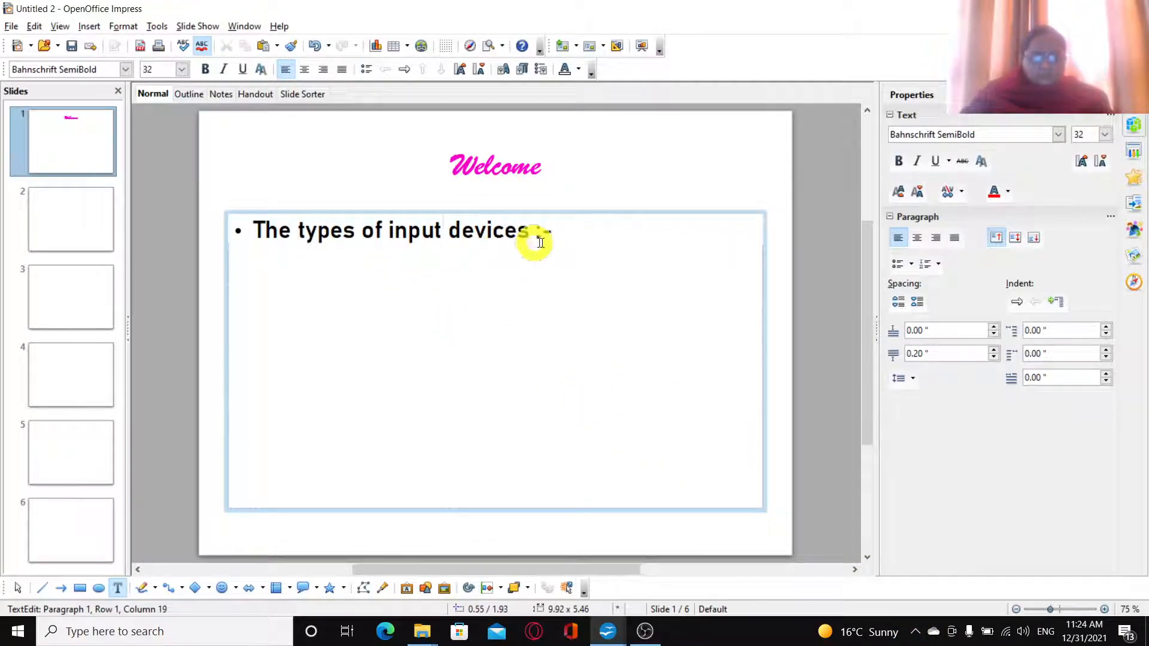
Add a new empty bullet below the "The types of input devices :-" line
click(628, 239)
key(Return)
key(Return)
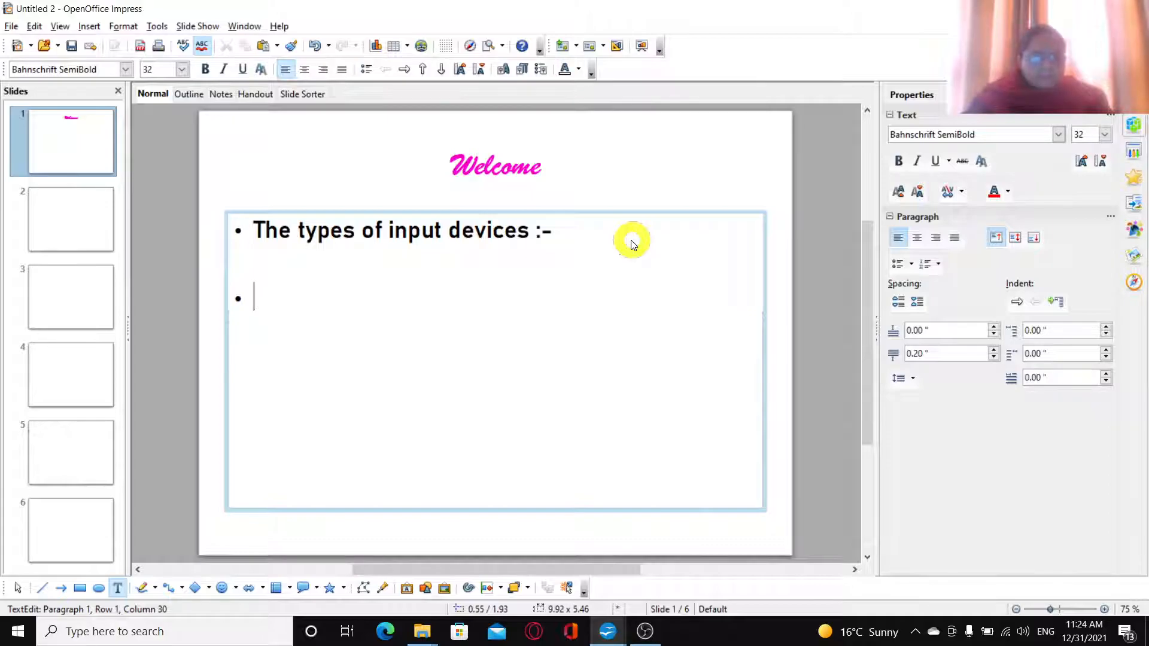
click(921, 629)
click(945, 571)
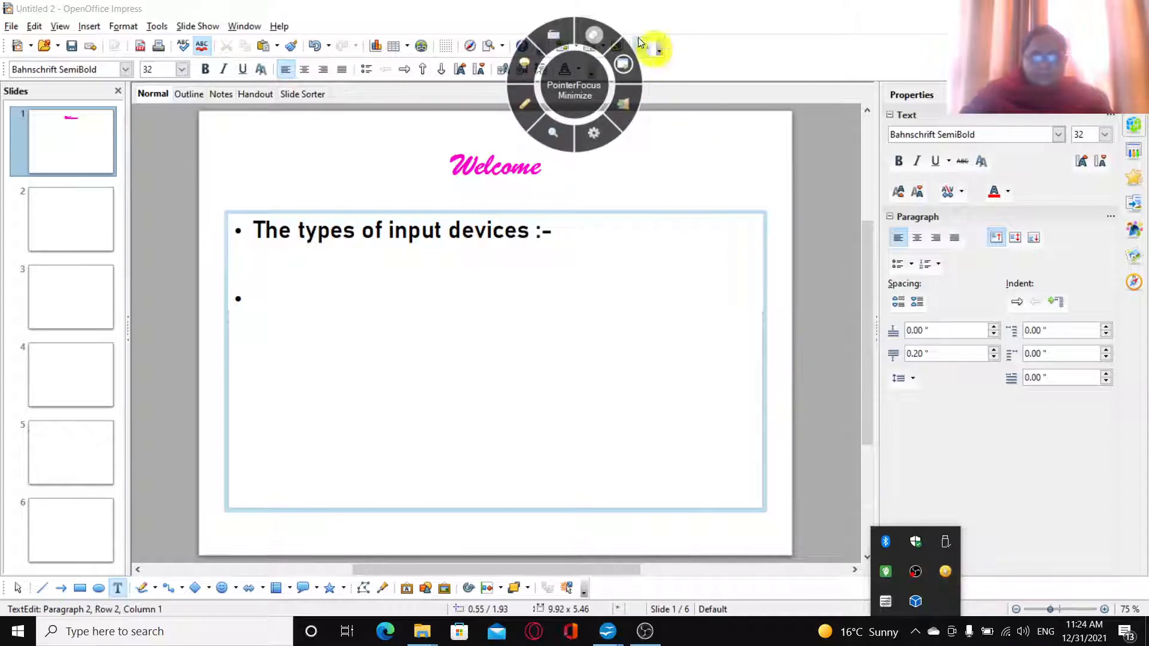
click(621, 61)
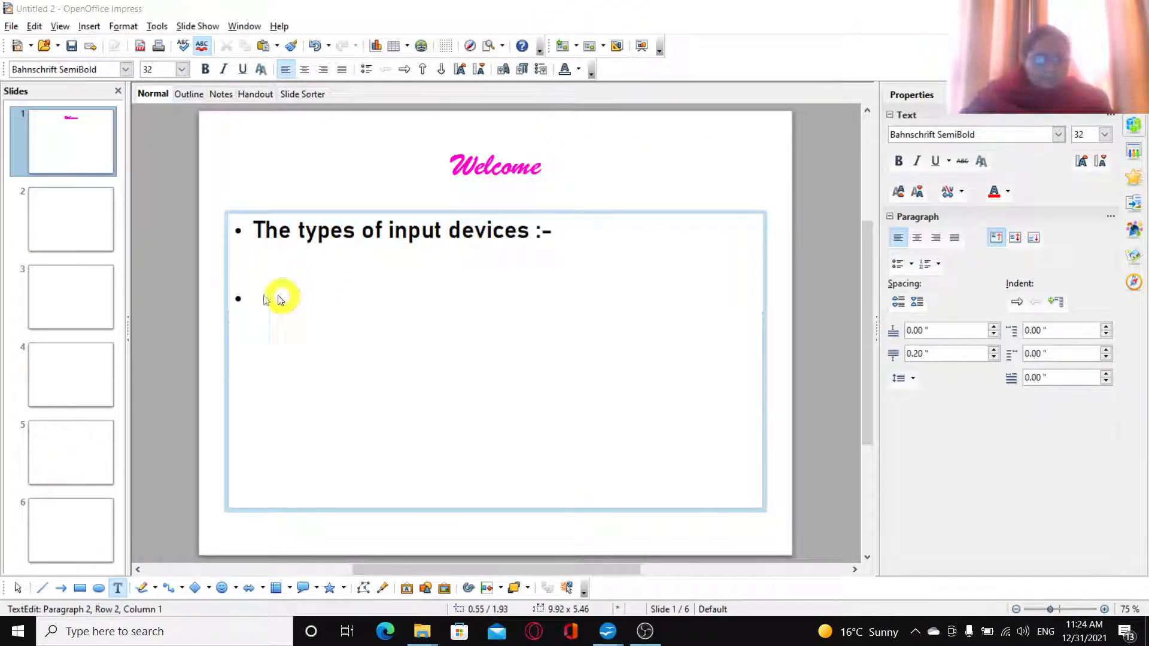
Demote the empty bullet to the second outline level and enter the items Scanner, Keyboard and mouse
click(257, 300)
key(Tab)
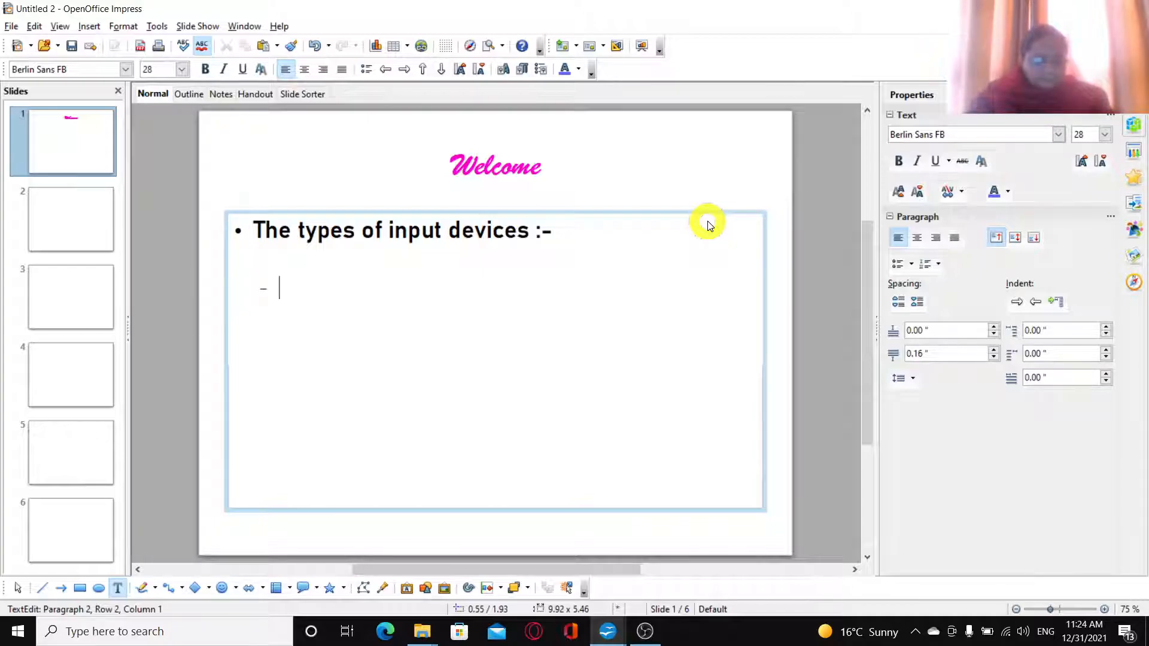
text(Scanner)
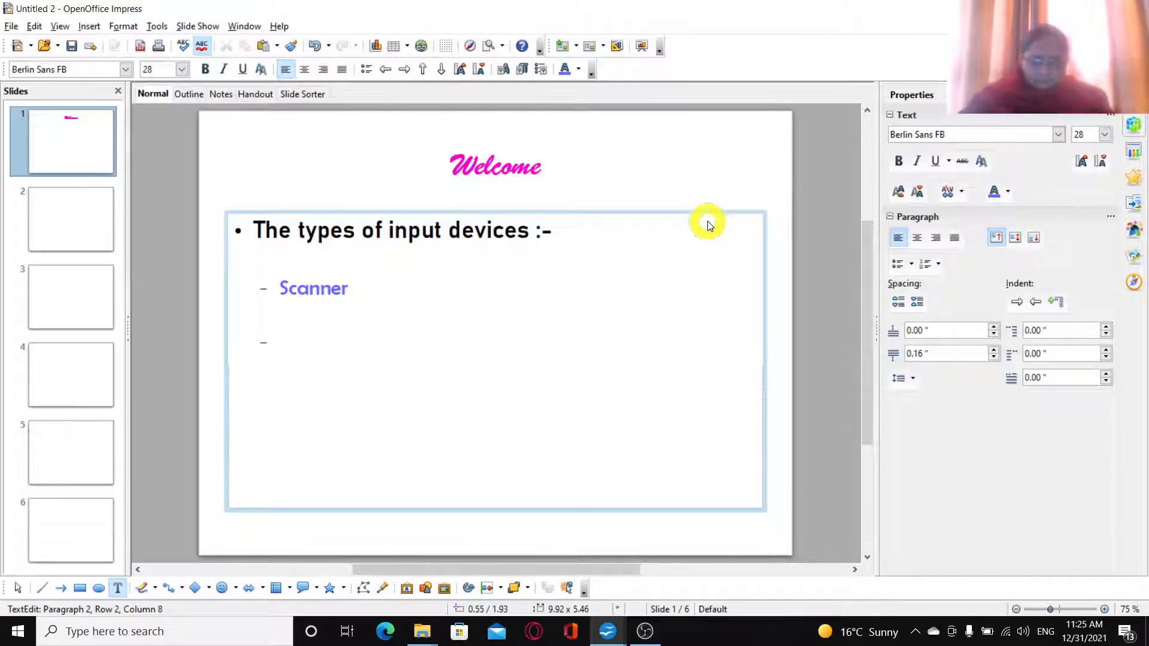
text(keu)
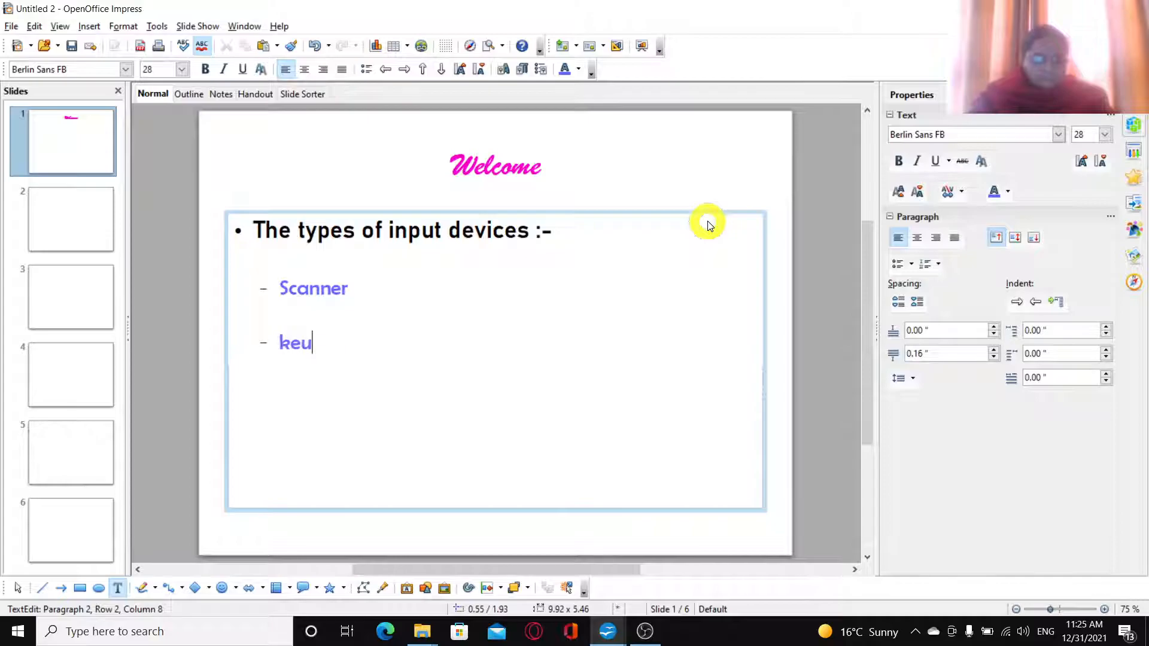
text(board)
key(Return)
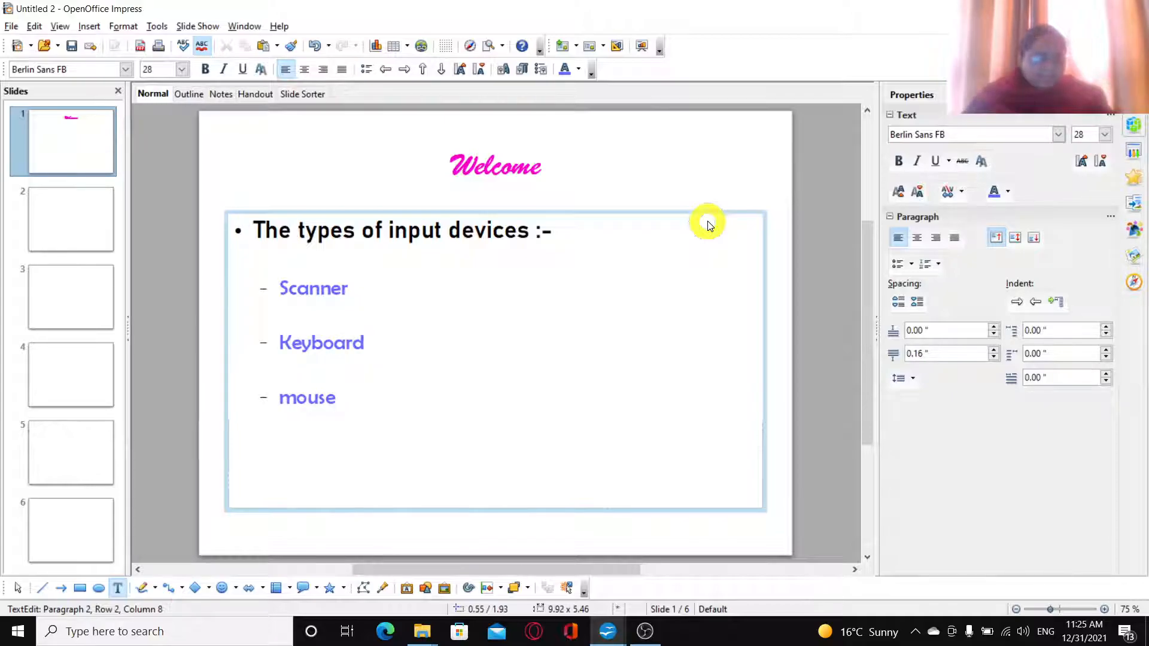
Add third-level bullets Wireless, Gaming, Enhanced and standard beneath the Keyboard item
key(Return)
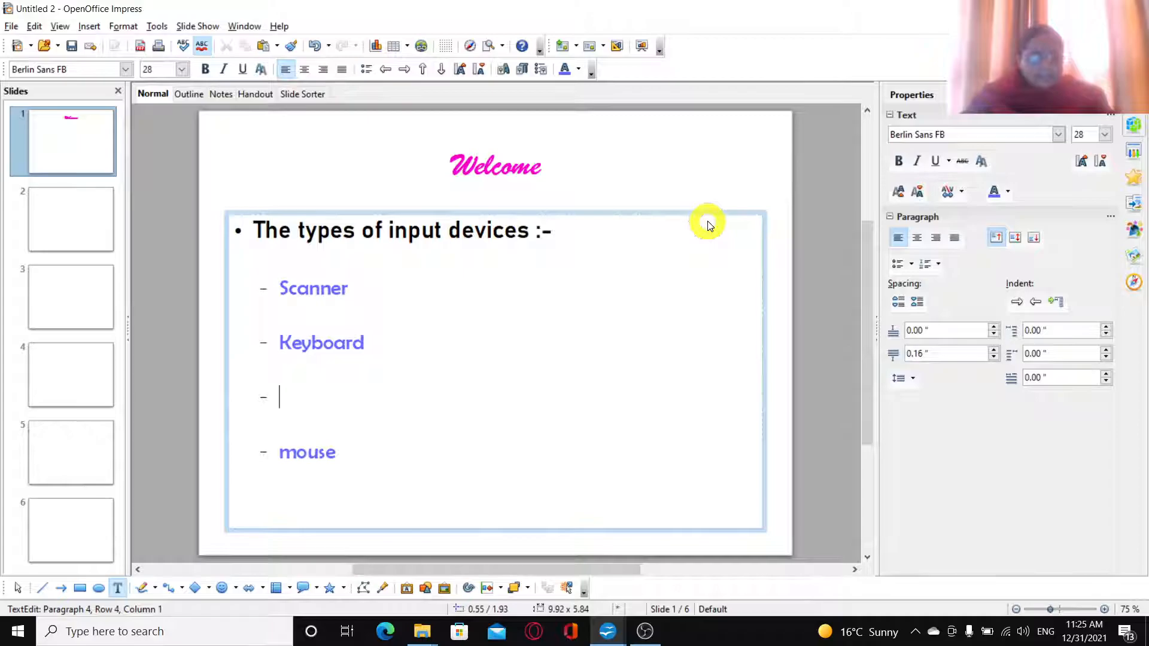
key(Tab)
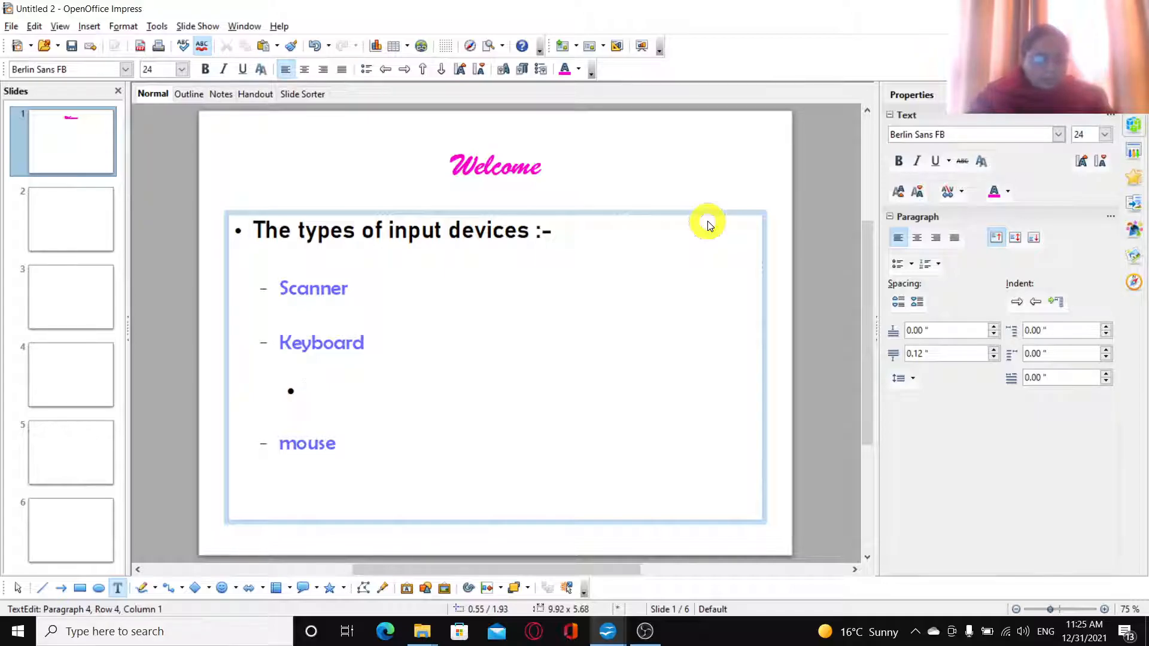
text(wi)
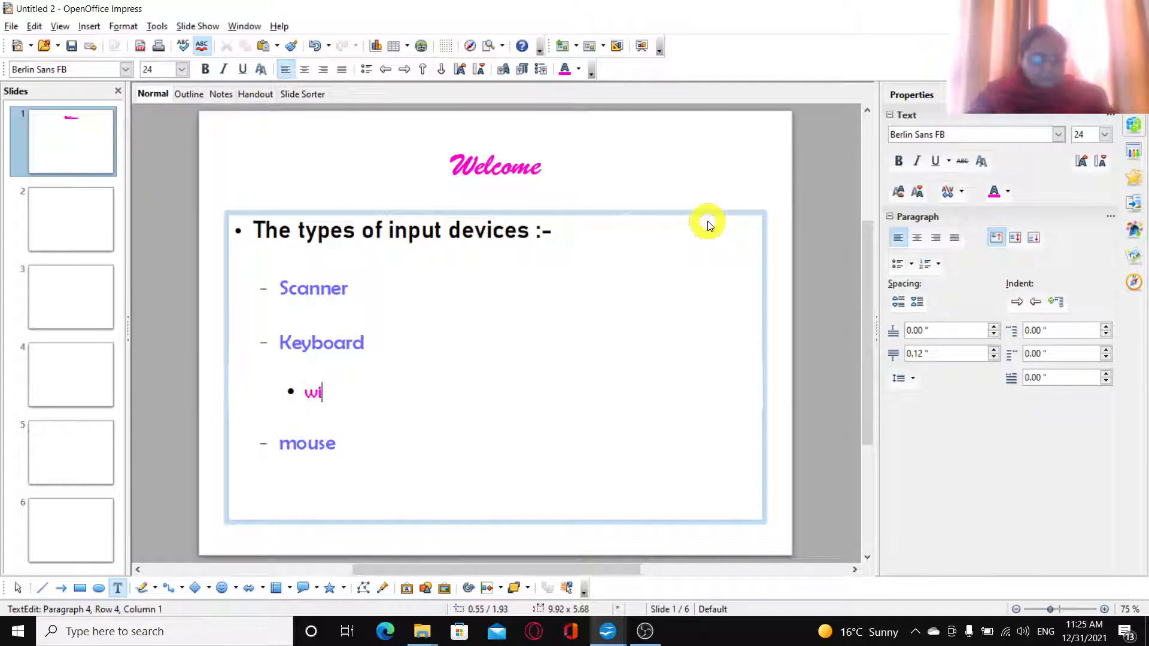
text(reless)
key(Return)
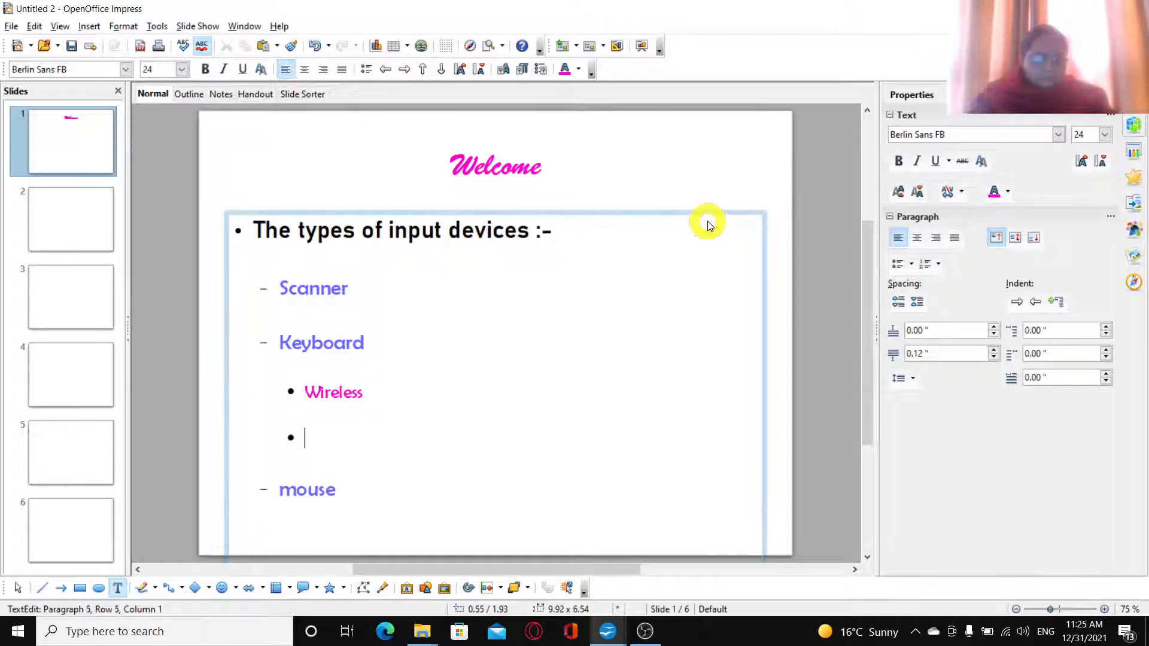
text(gaming)
key(Return)
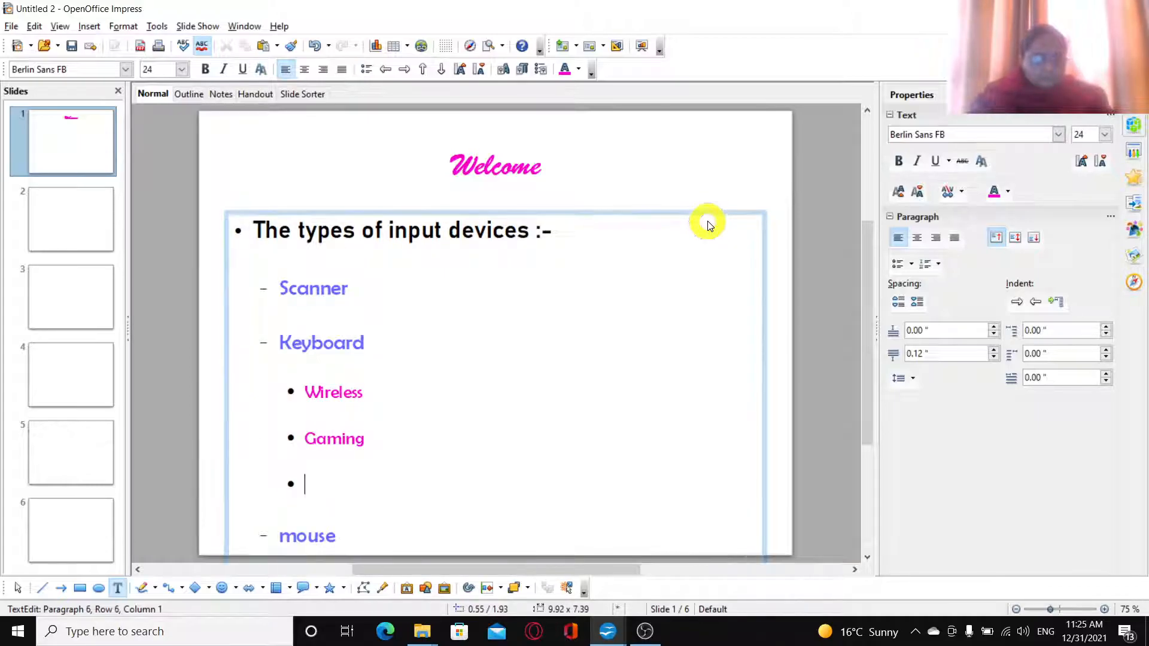
text(enhanced)
key(Return)
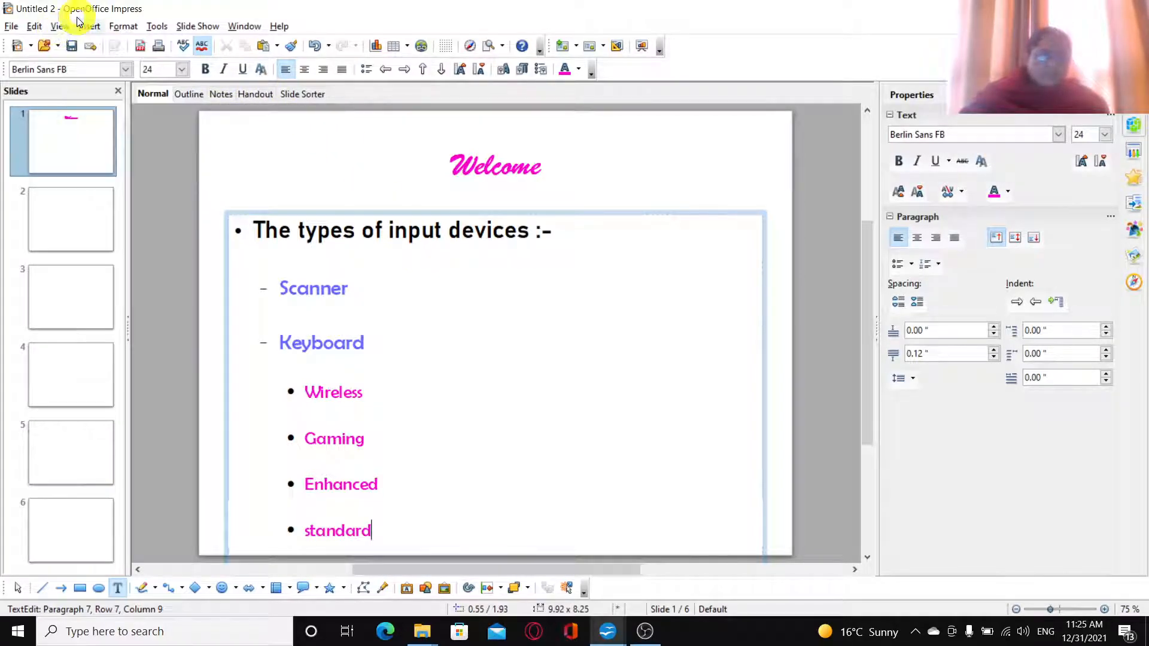
Open the slide master and set the spacing above paragraphs to 0 for all nine outline levels
click(61, 27)
mouse_move(91, 141)
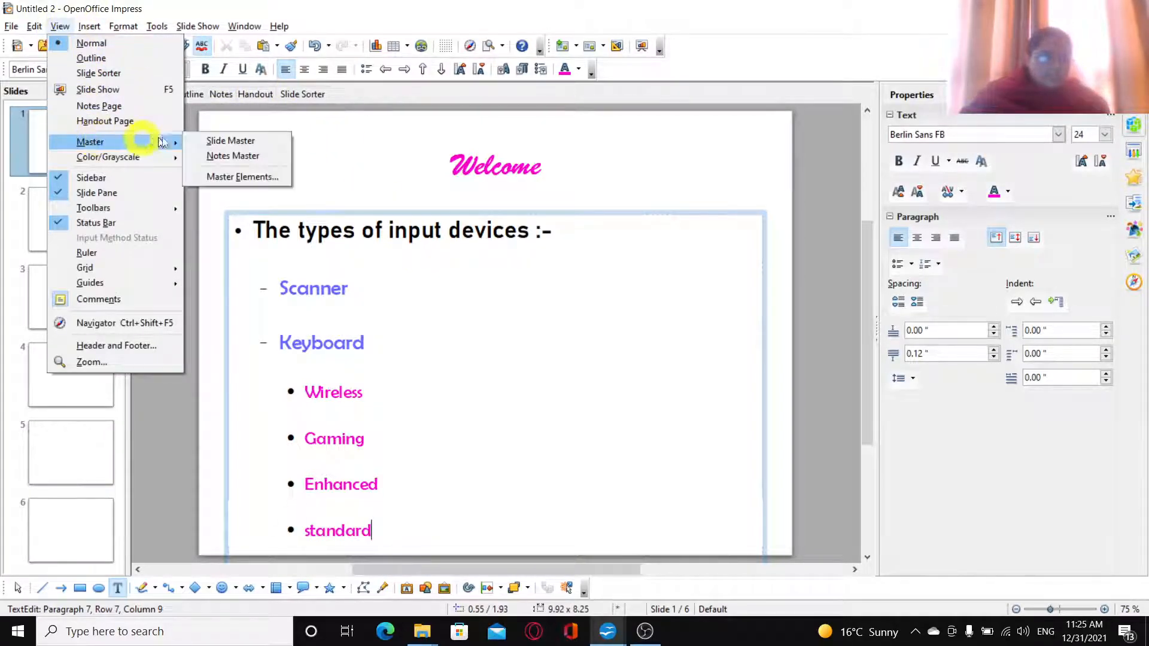
click(237, 142)
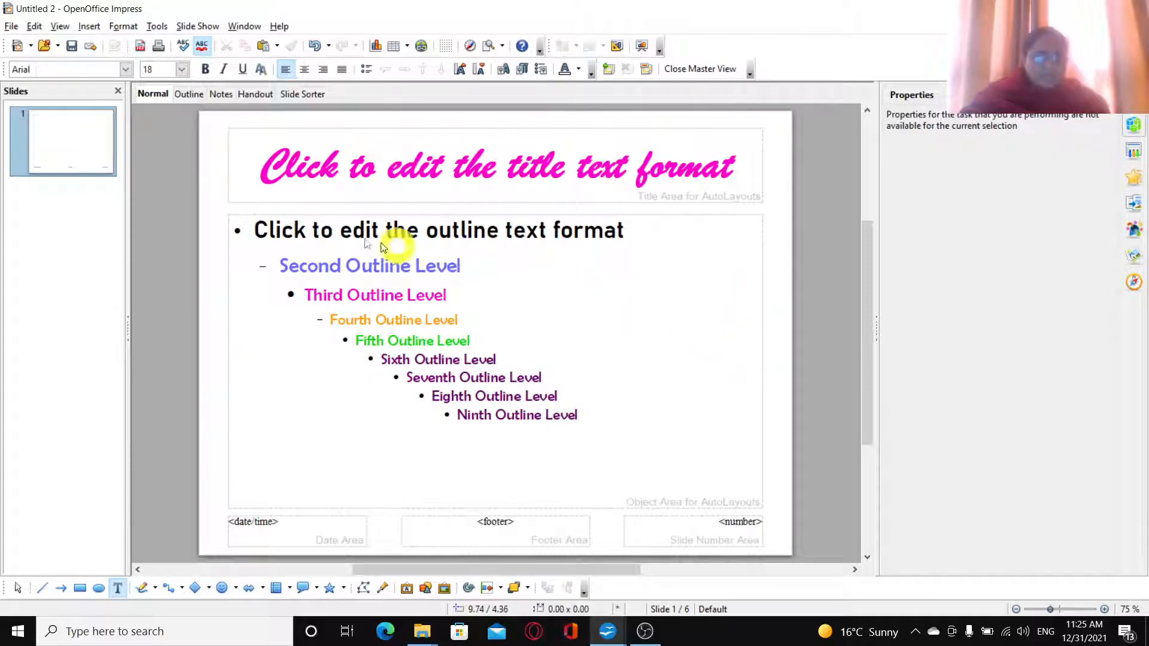
click(256, 229)
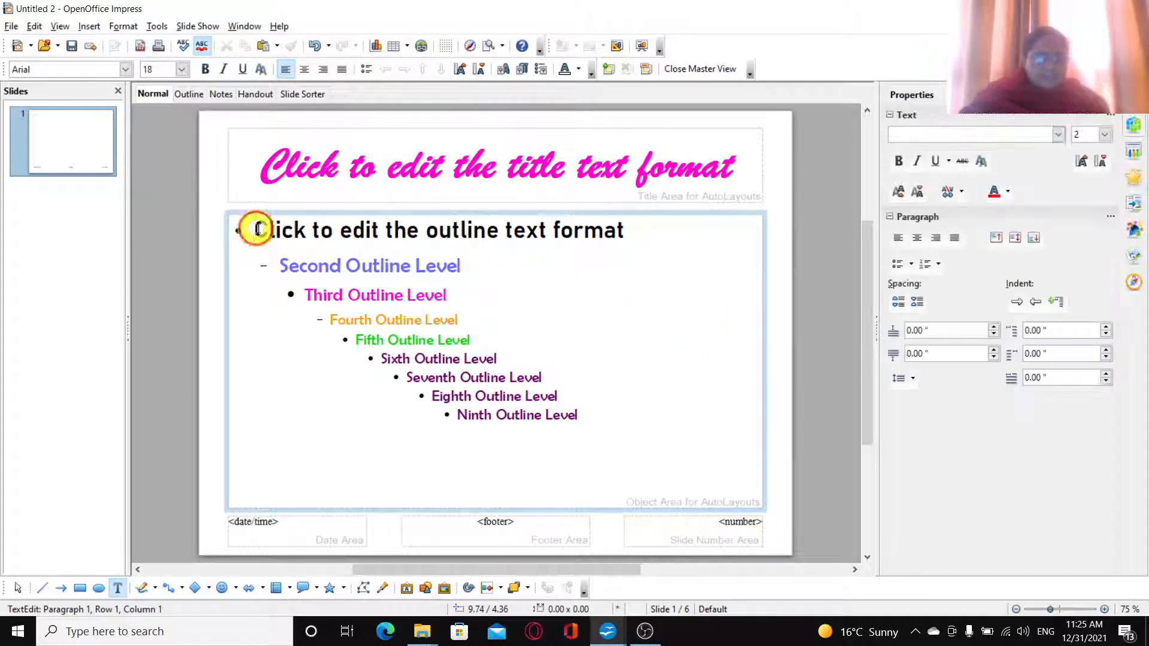
drag(256, 229, 621, 436)
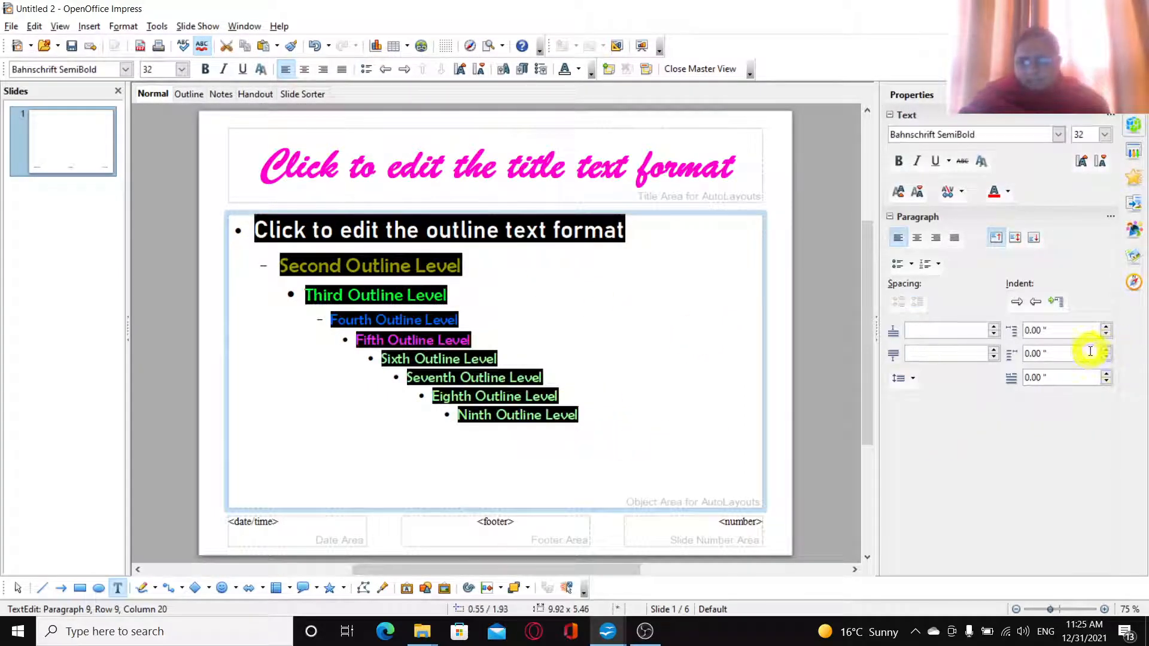
click(972, 329)
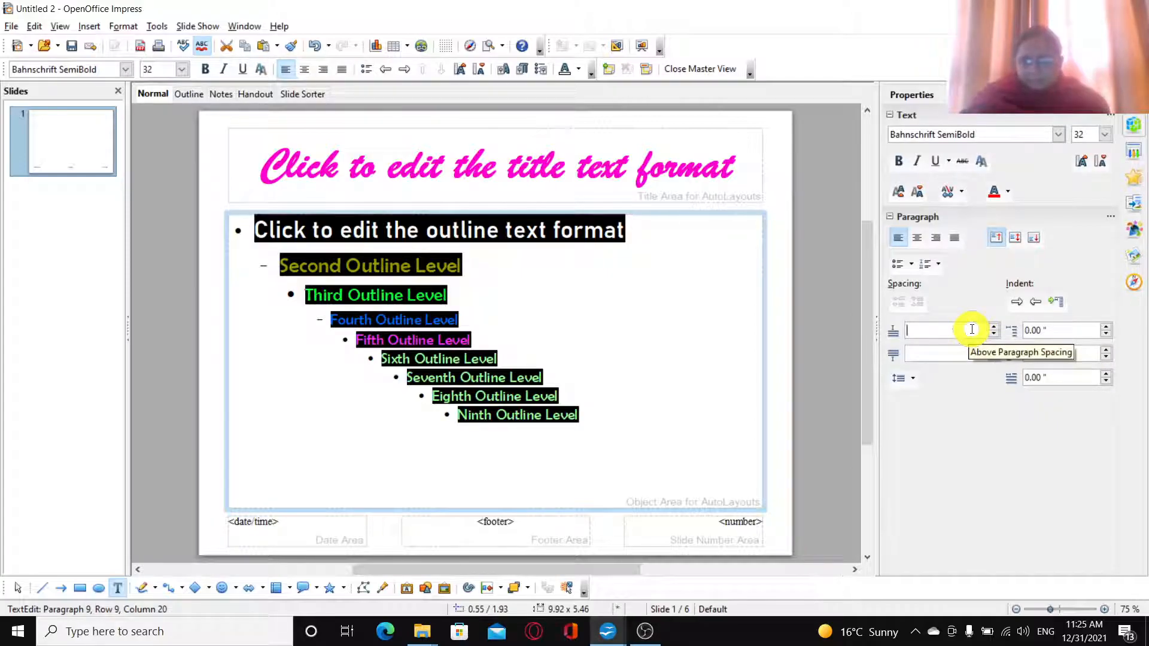
text(0)
key(Return)
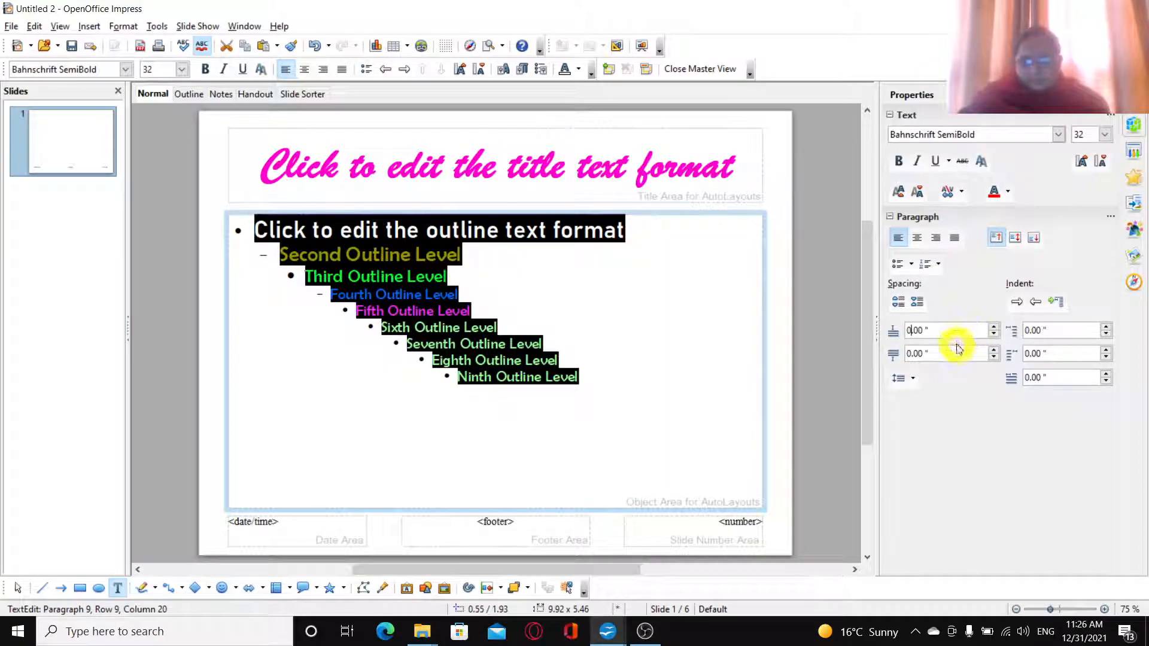
Raise the outline levels' spacing above paragraphs to 0.04" and close the master view
click(993, 328)
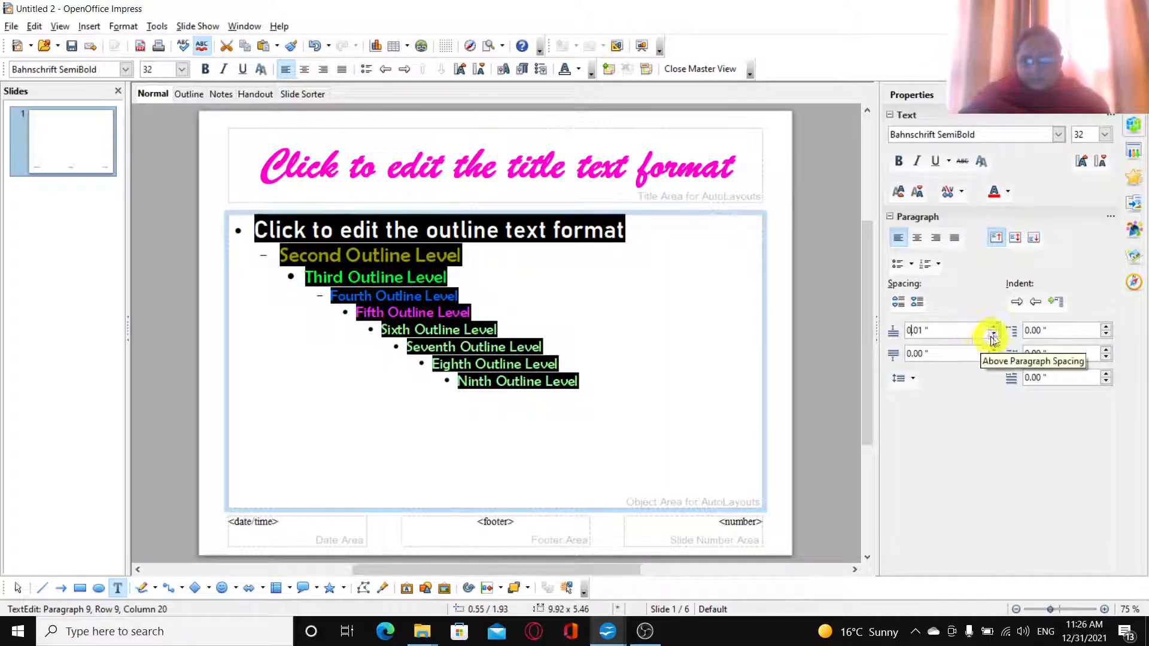
click(993, 328)
click(993, 328)
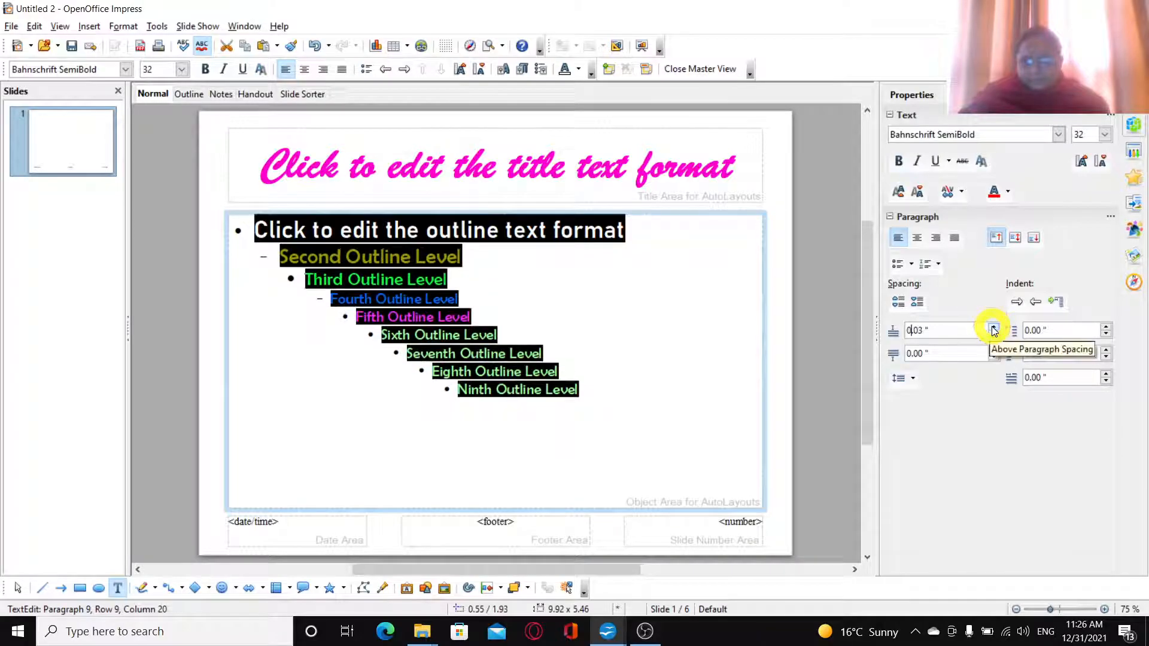
click(993, 328)
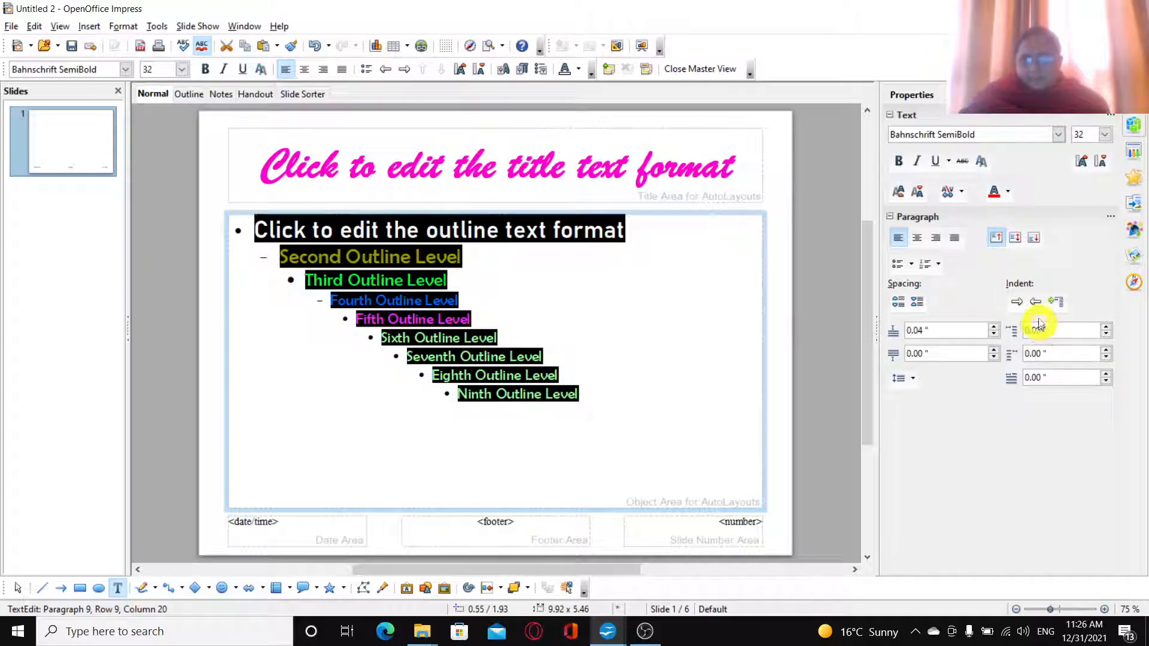
click(897, 304)
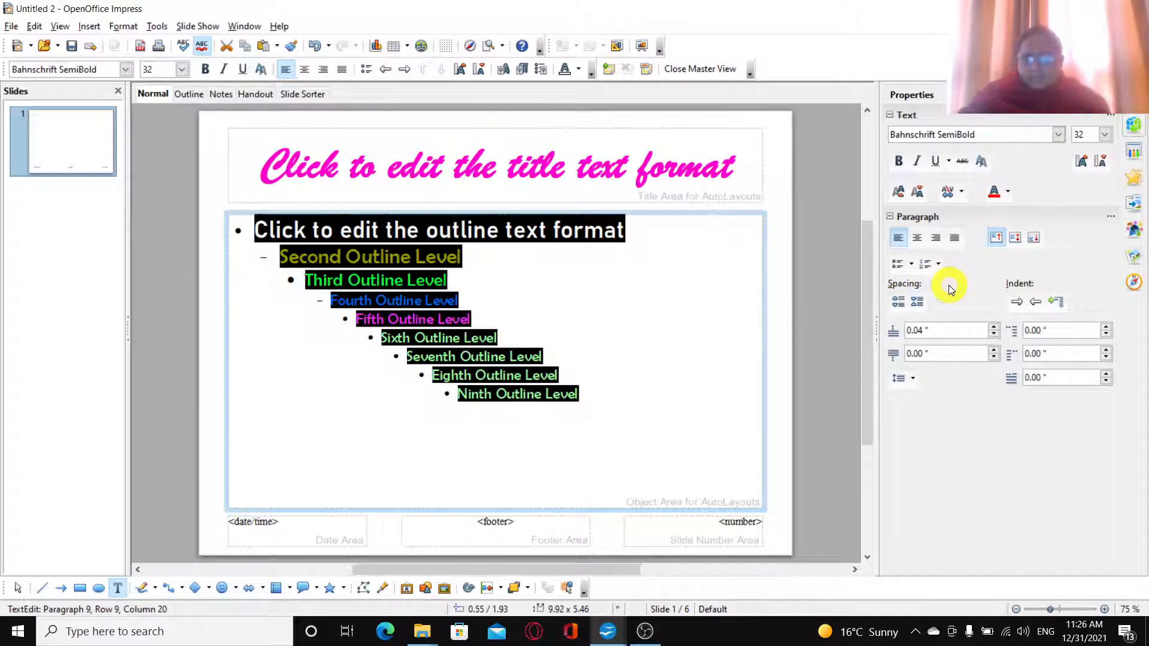
click(685, 70)
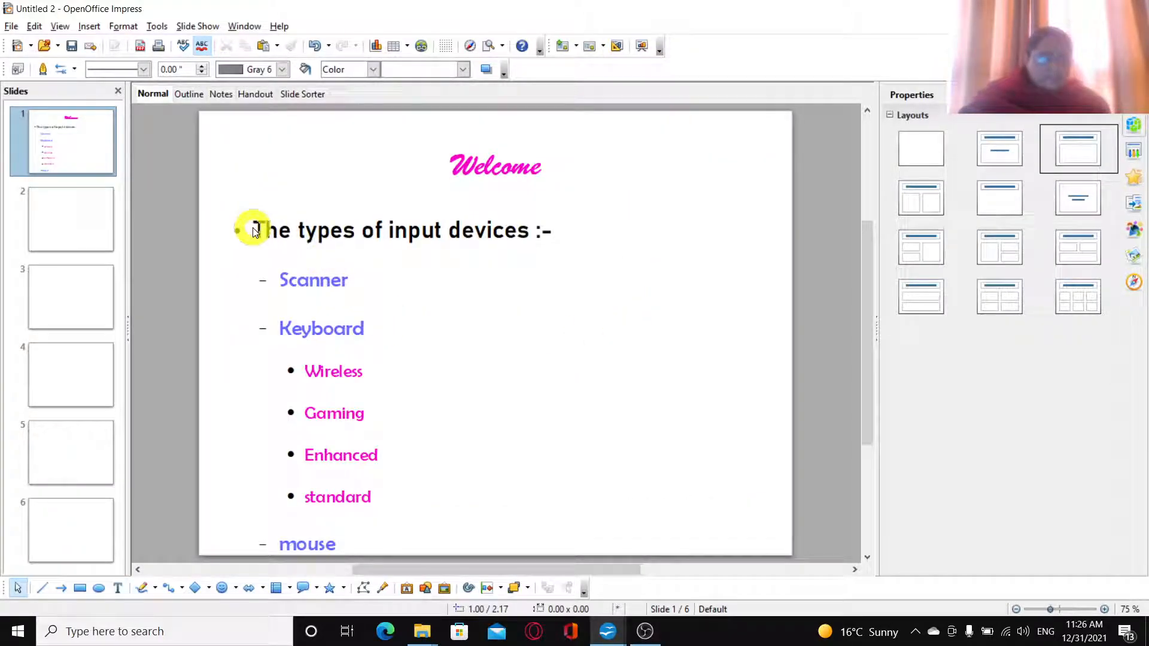
Decrease the paragraph spacing of the entire input devices list on slide 1 to 0.00"
drag(256, 228, 385, 579)
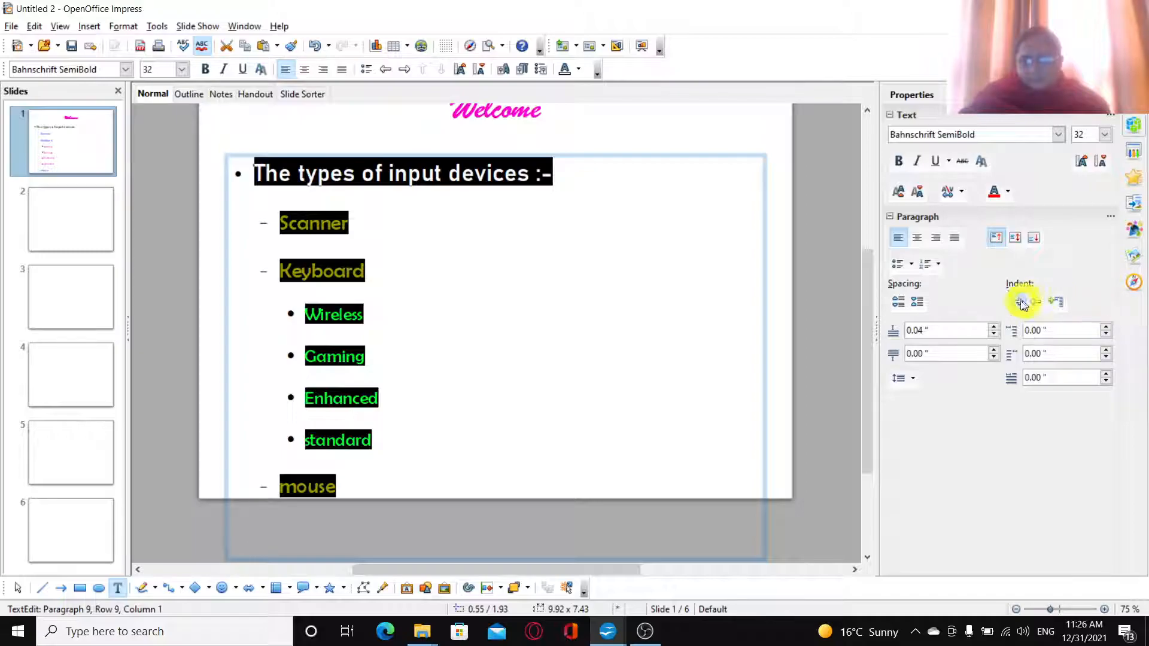
click(920, 303)
click(921, 304)
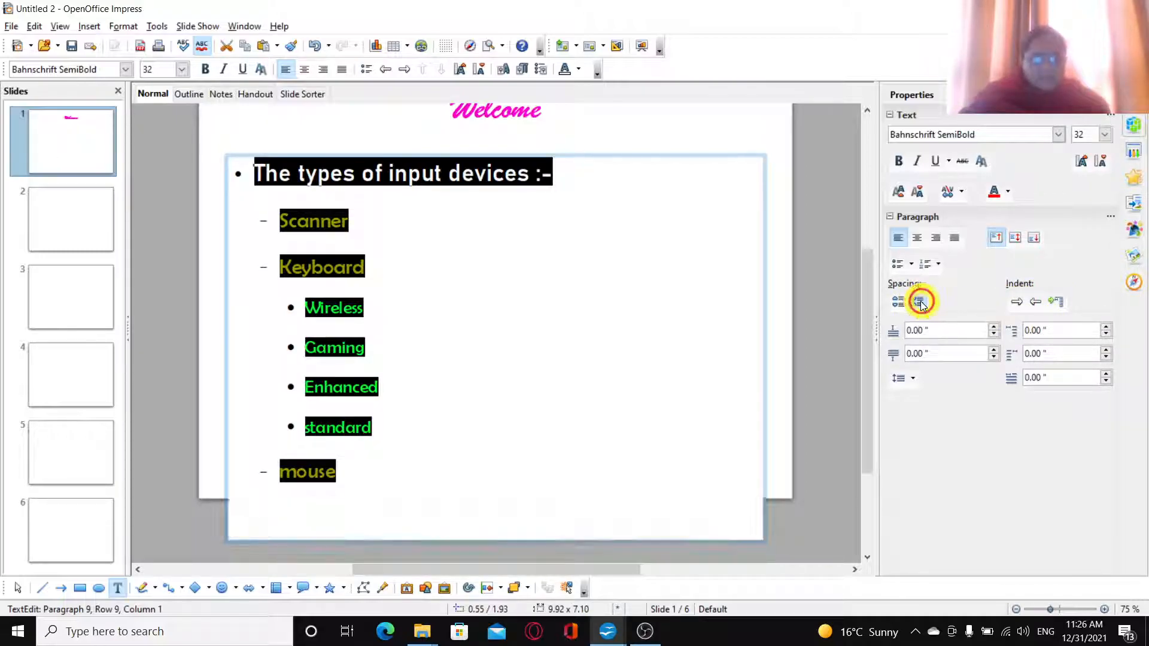
click(922, 305)
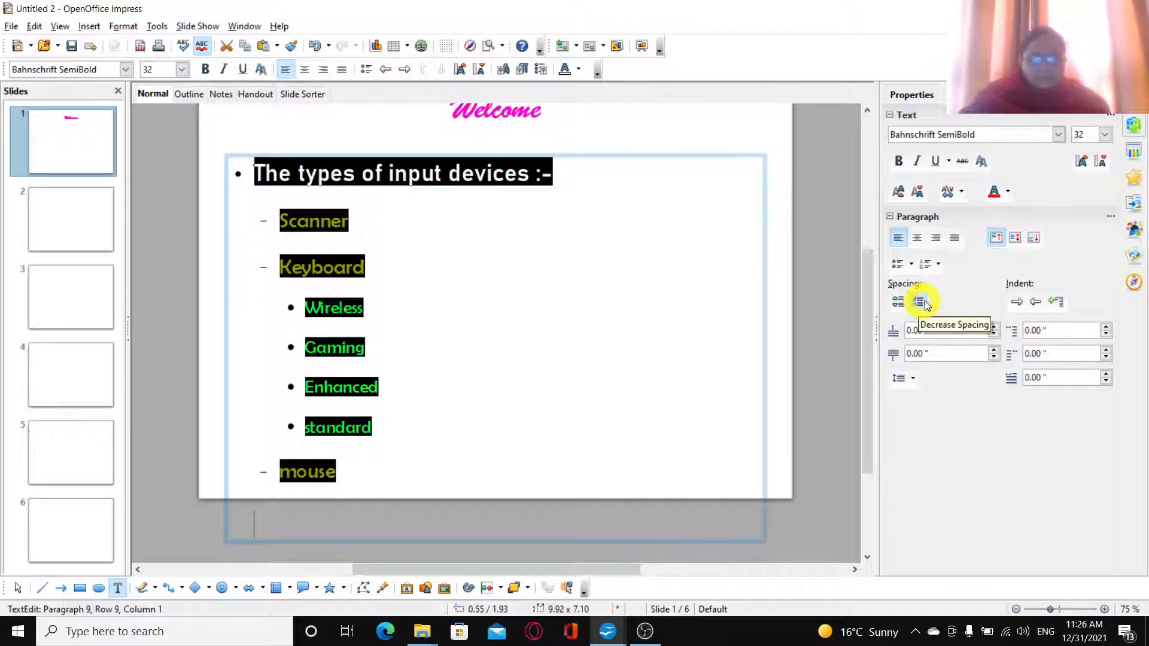
click(347, 204)
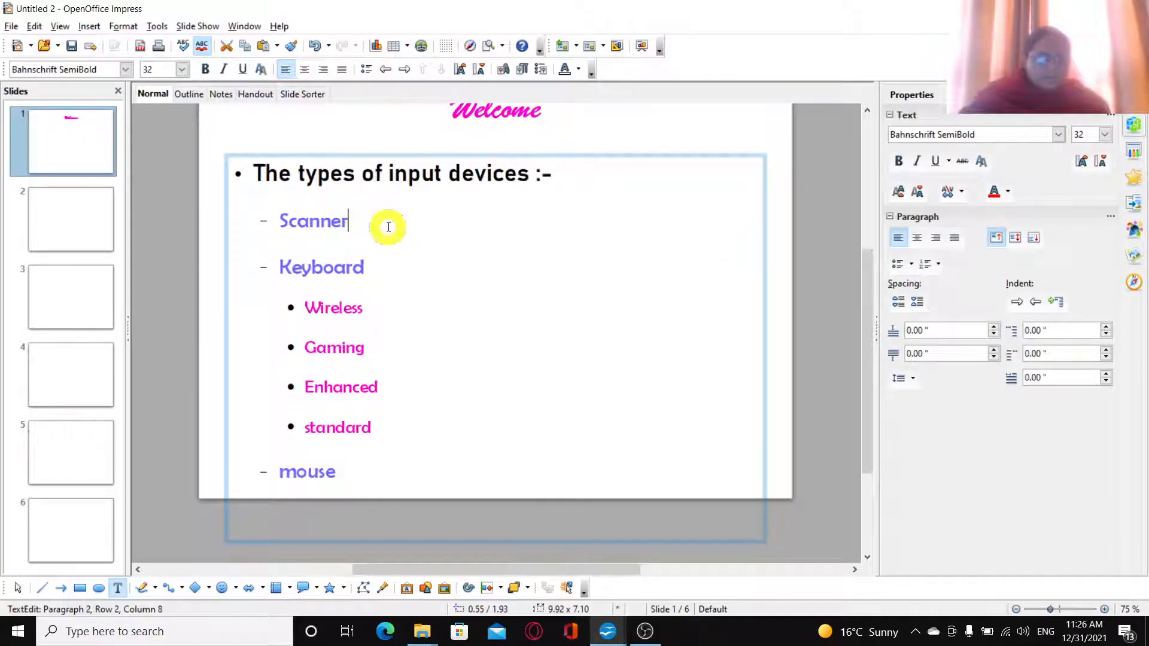
Set the font size of the entire input devices list to 22 so it fits on the slide
scroll(440, 289, up, 1)
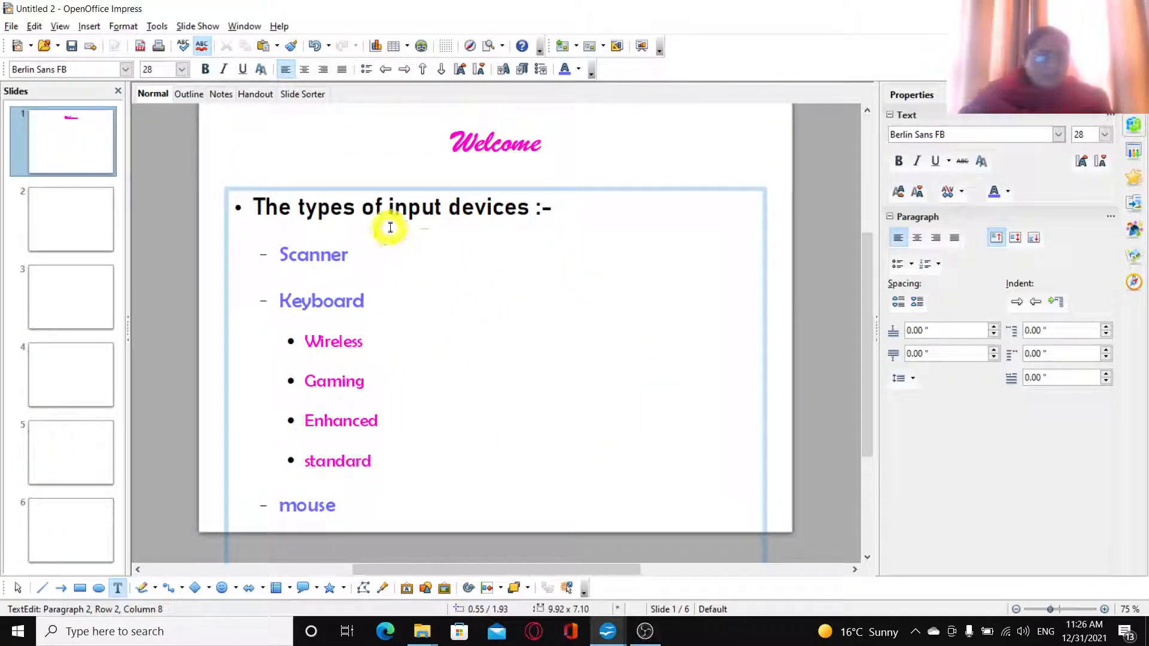
drag(256, 209, 434, 543)
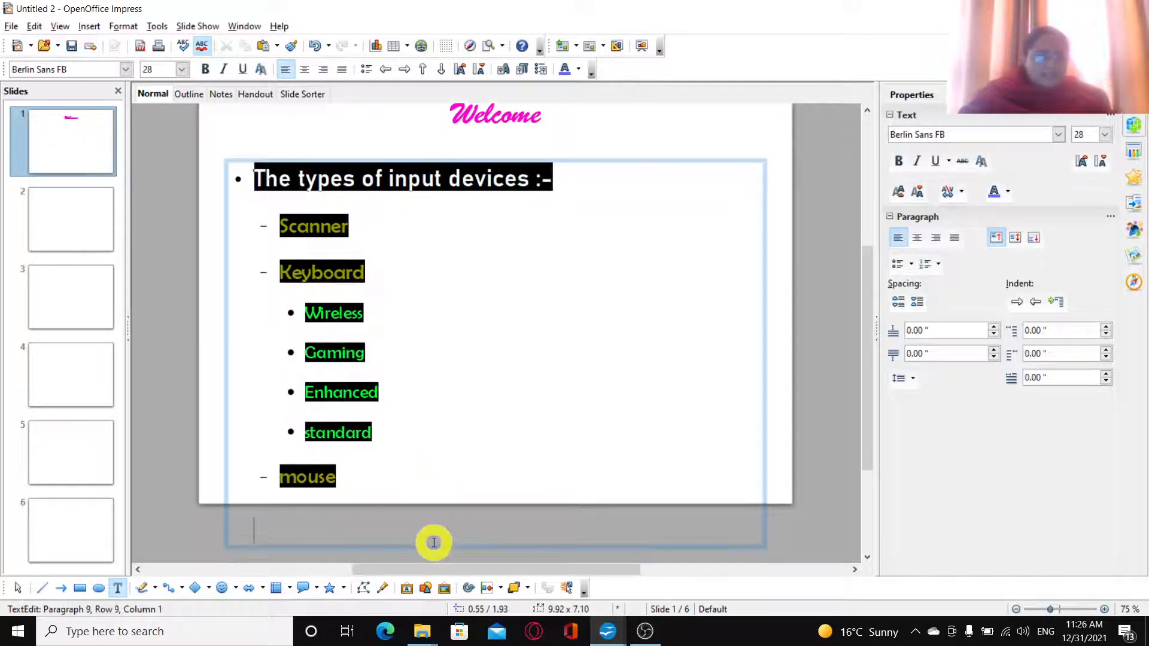
click(1105, 137)
click(1089, 212)
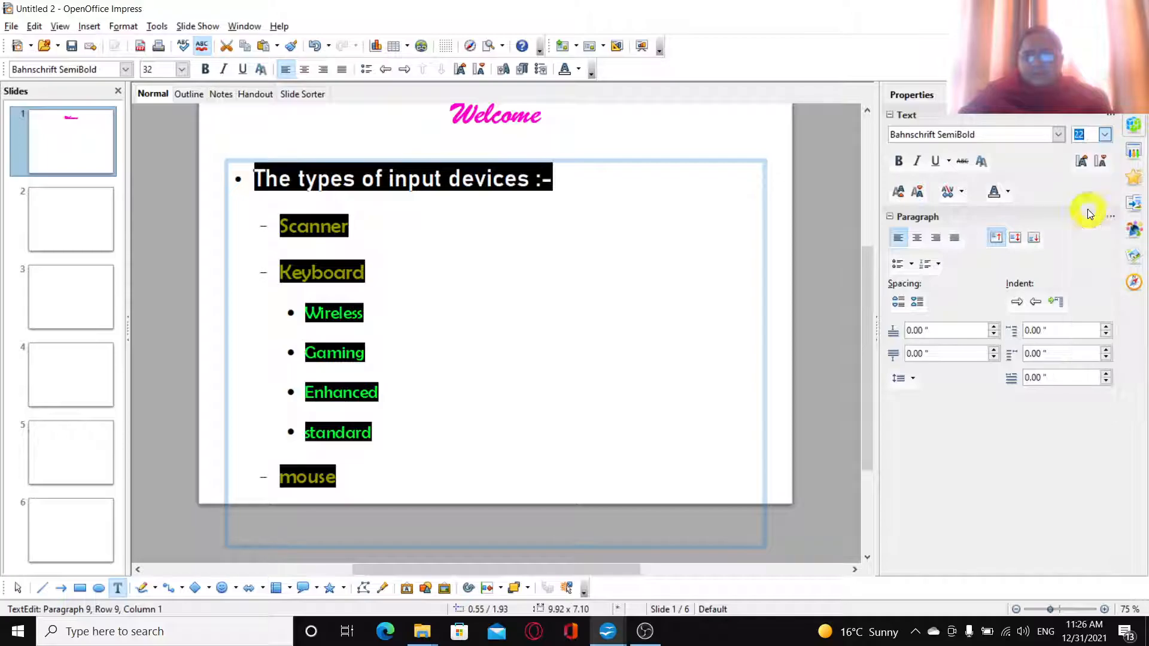
click(449, 270)
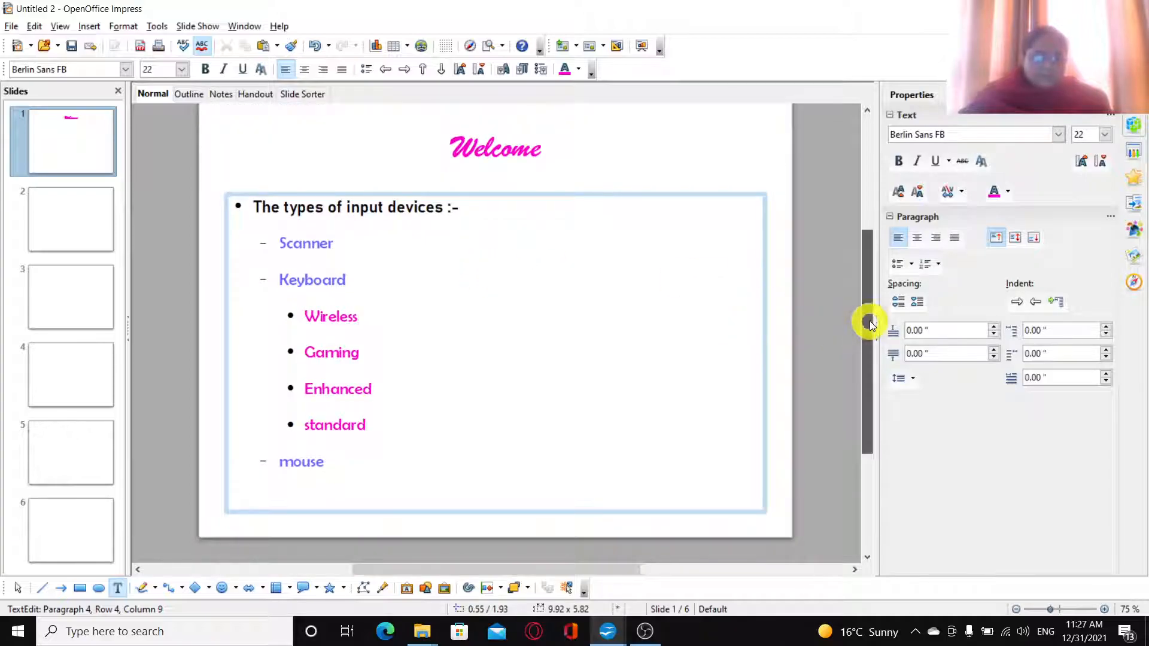
drag(869, 323, 870, 310)
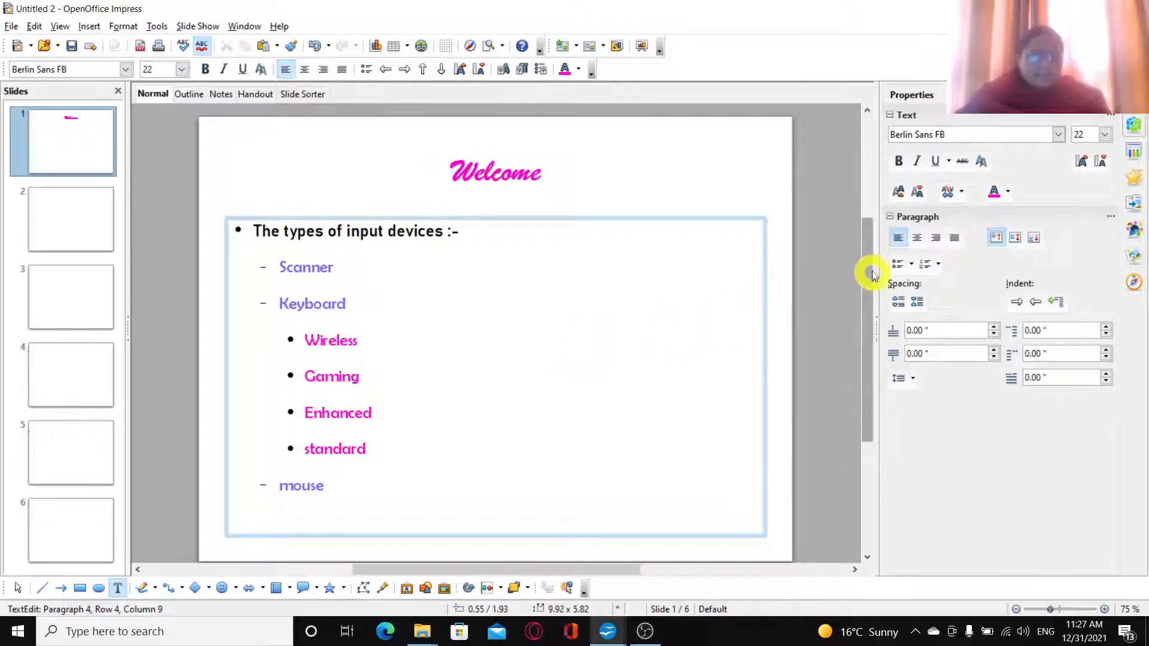
drag(872, 256, 871, 268)
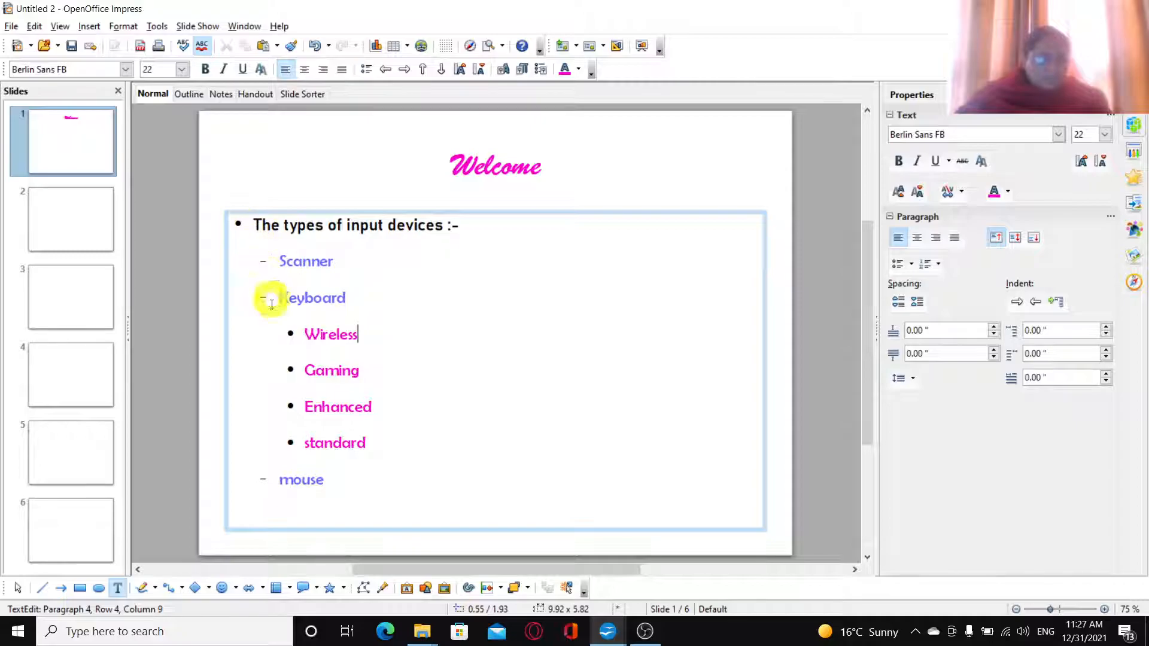
Bring up the presentation's view options
click(60, 27)
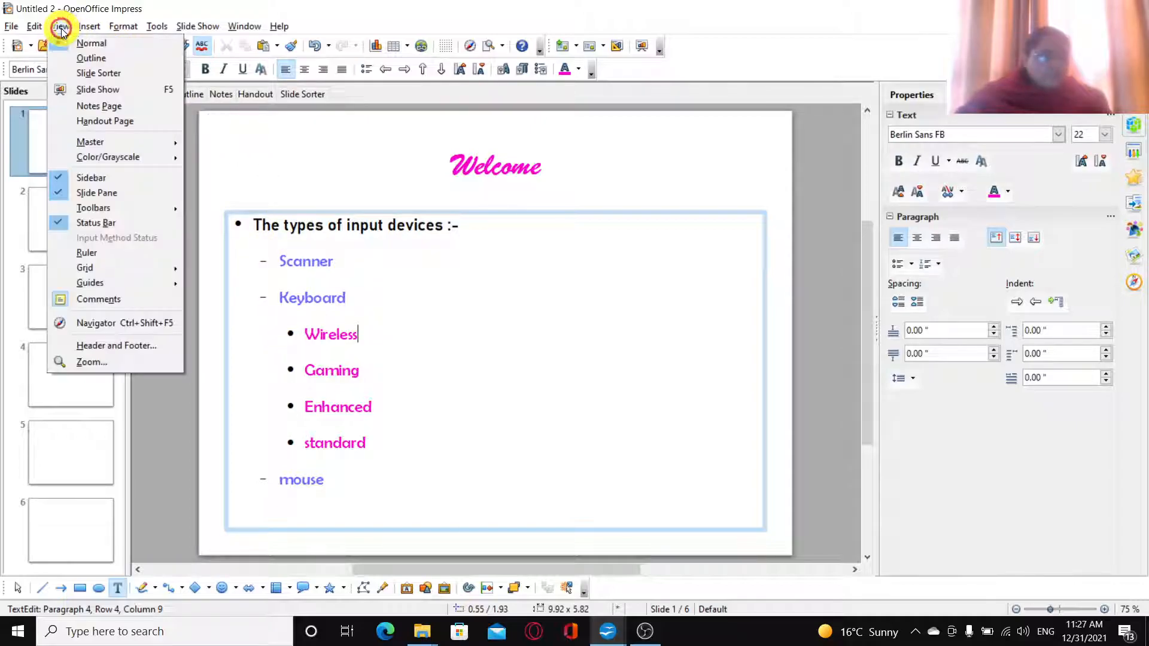